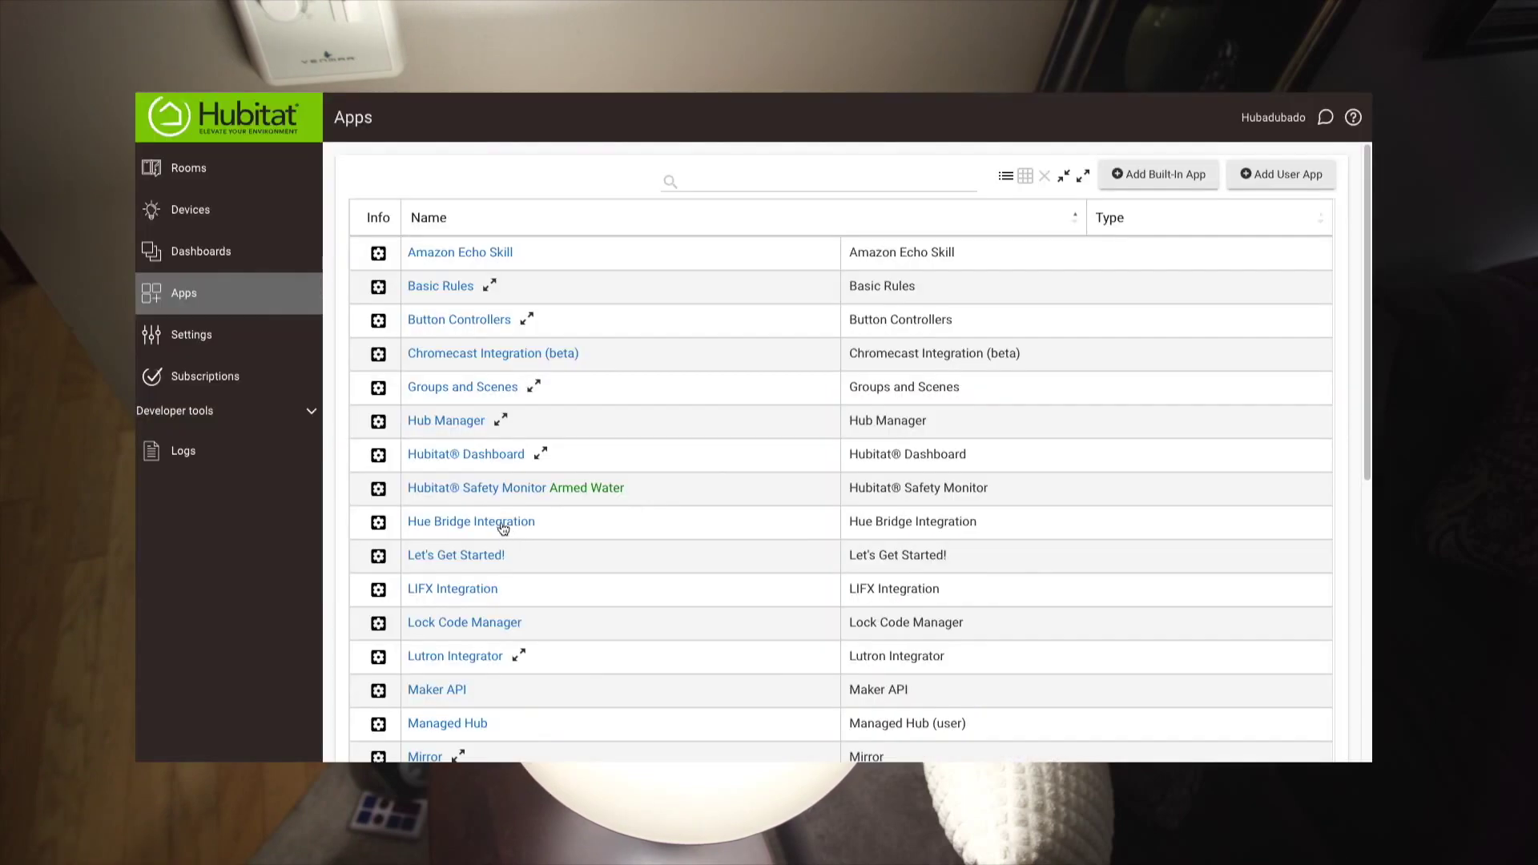
Open Hue Bridge Integration and list the discovered Hue bridges.
click(503, 522)
click(1050, 344)
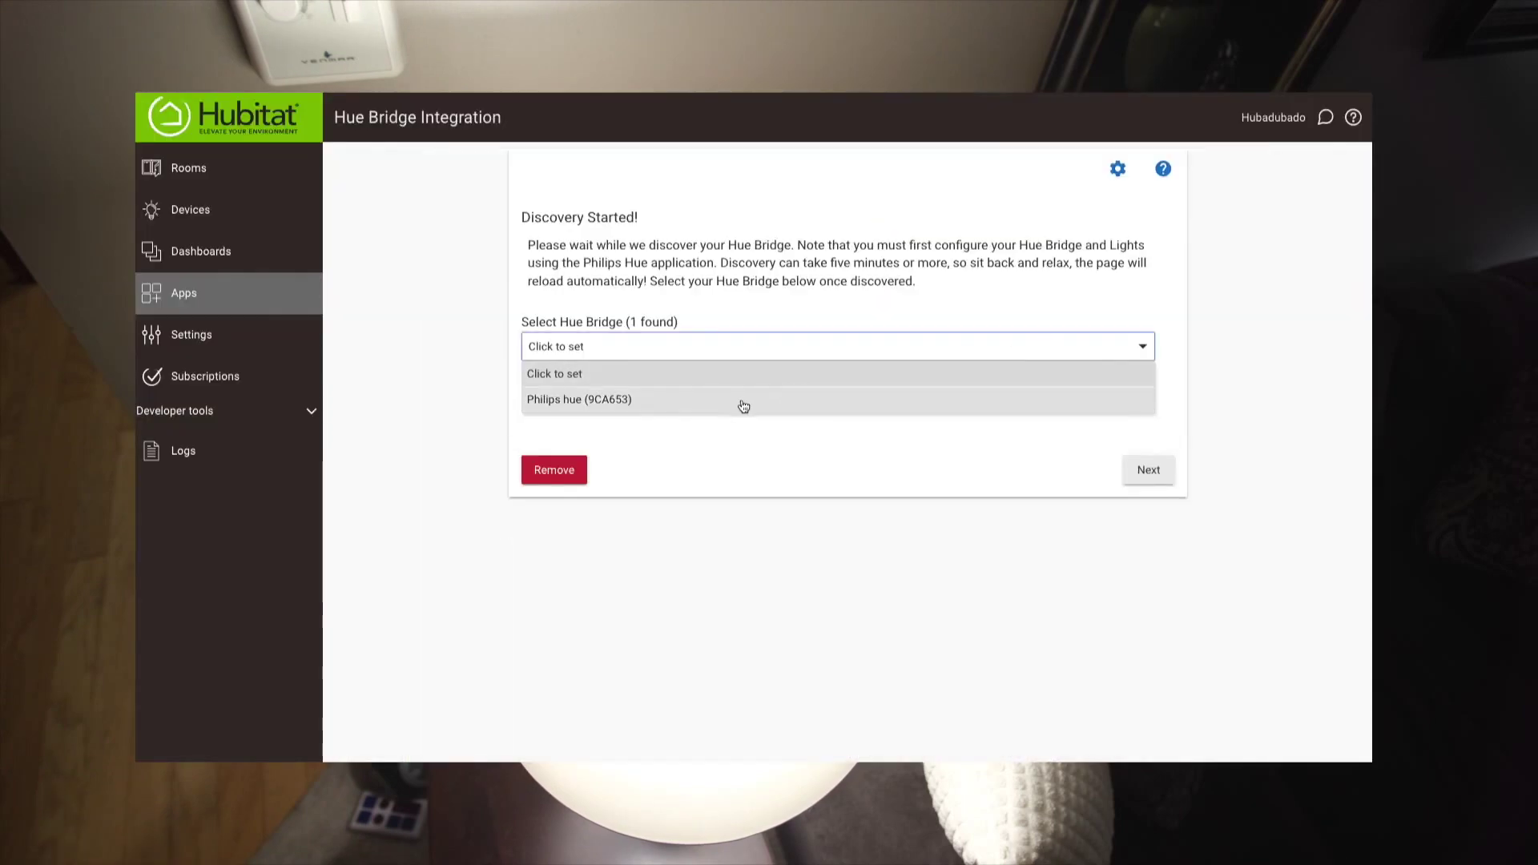
Link the Philips hue (9CA653) bridge and start bulb discovery.
click(741, 399)
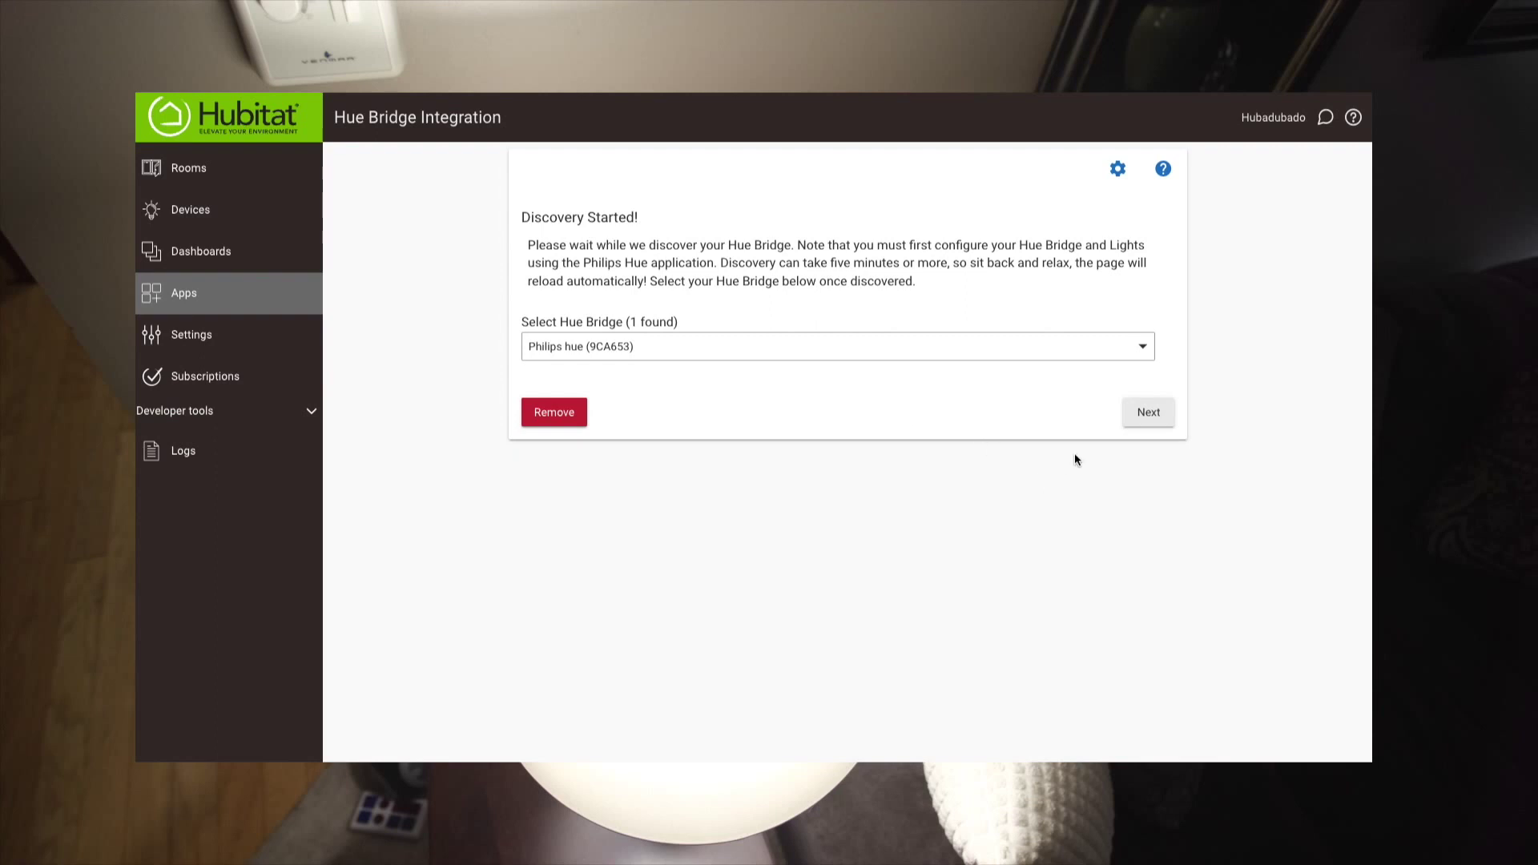
click(1147, 416)
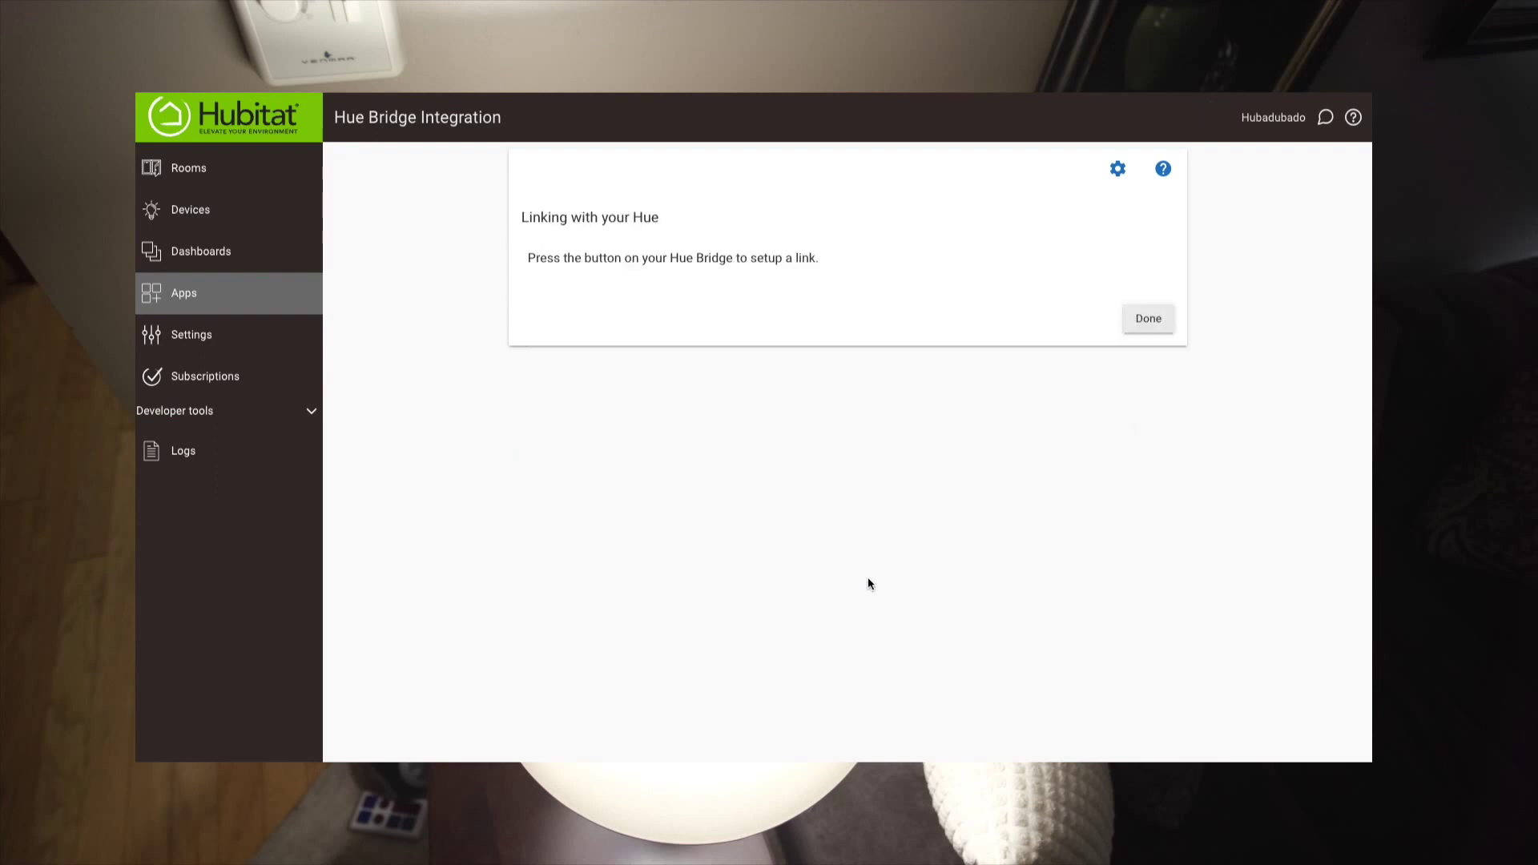
click(1147, 318)
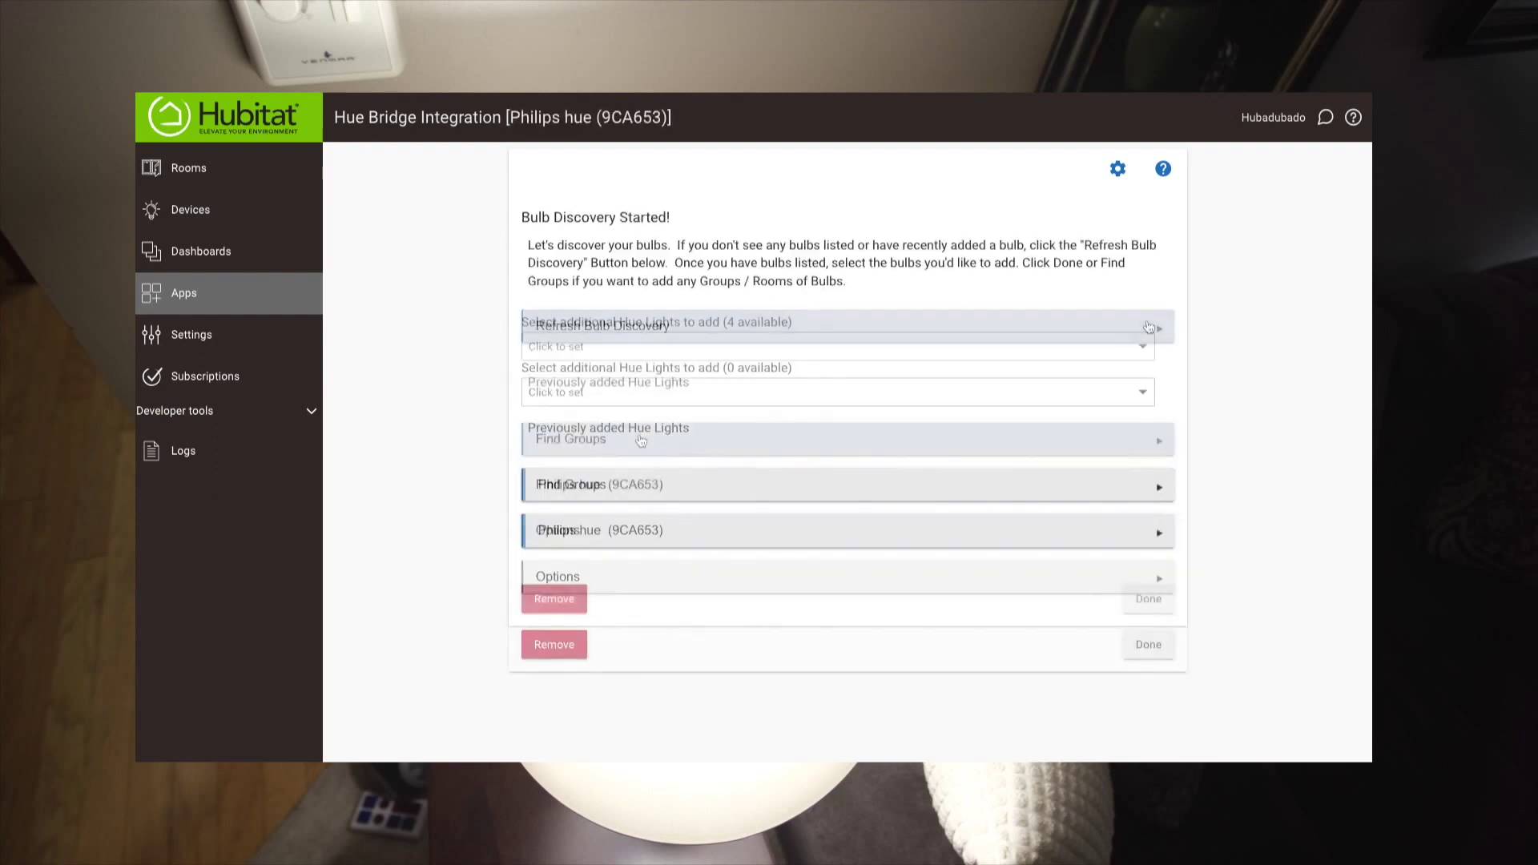
Select all four Hue ambiance lamps (1–4) to add to Hubitat.
click(826, 349)
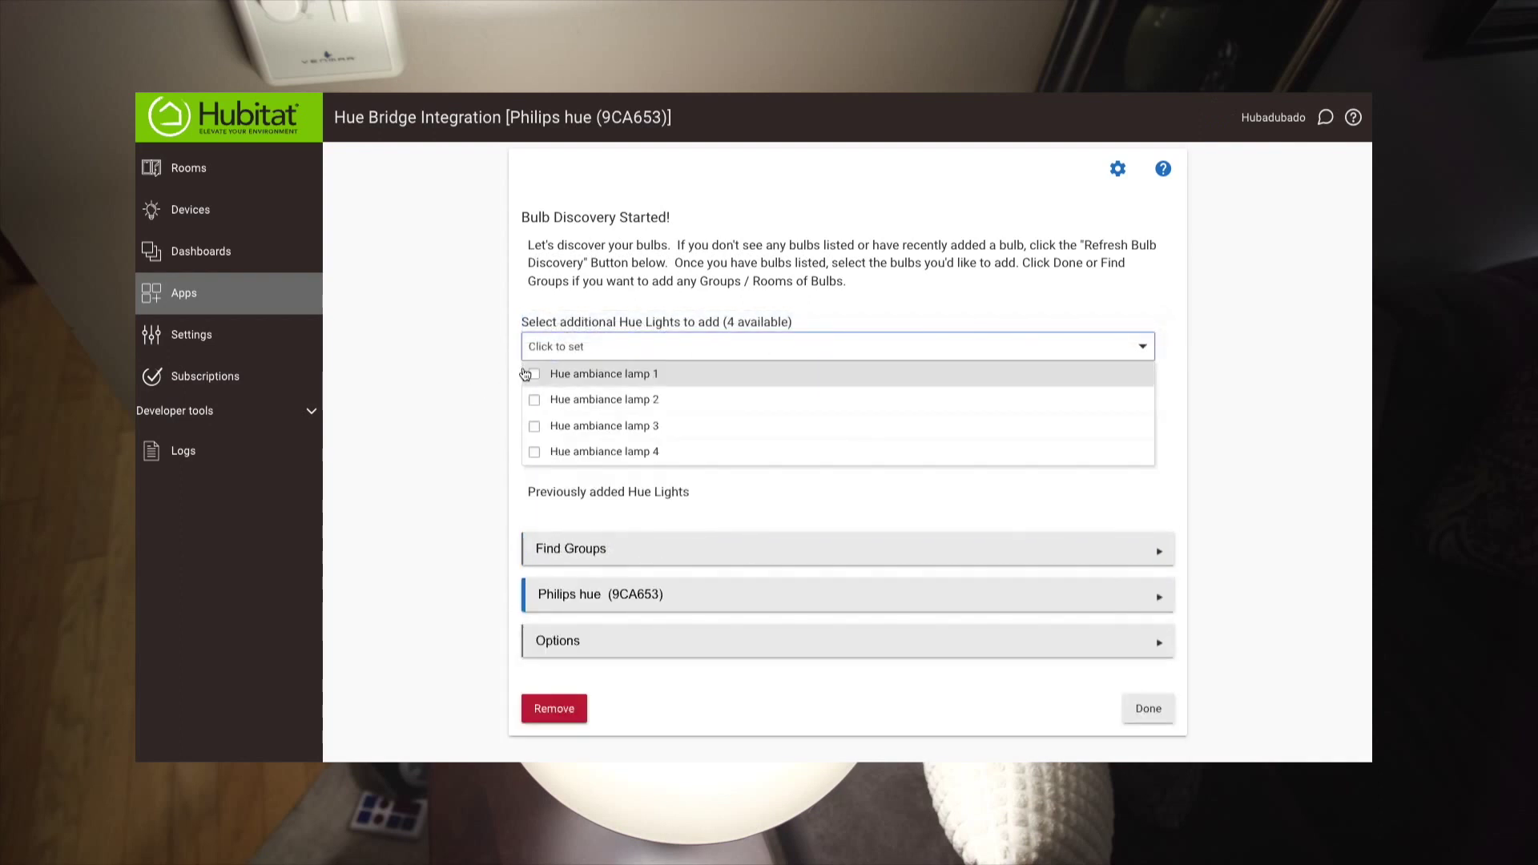
click(534, 374)
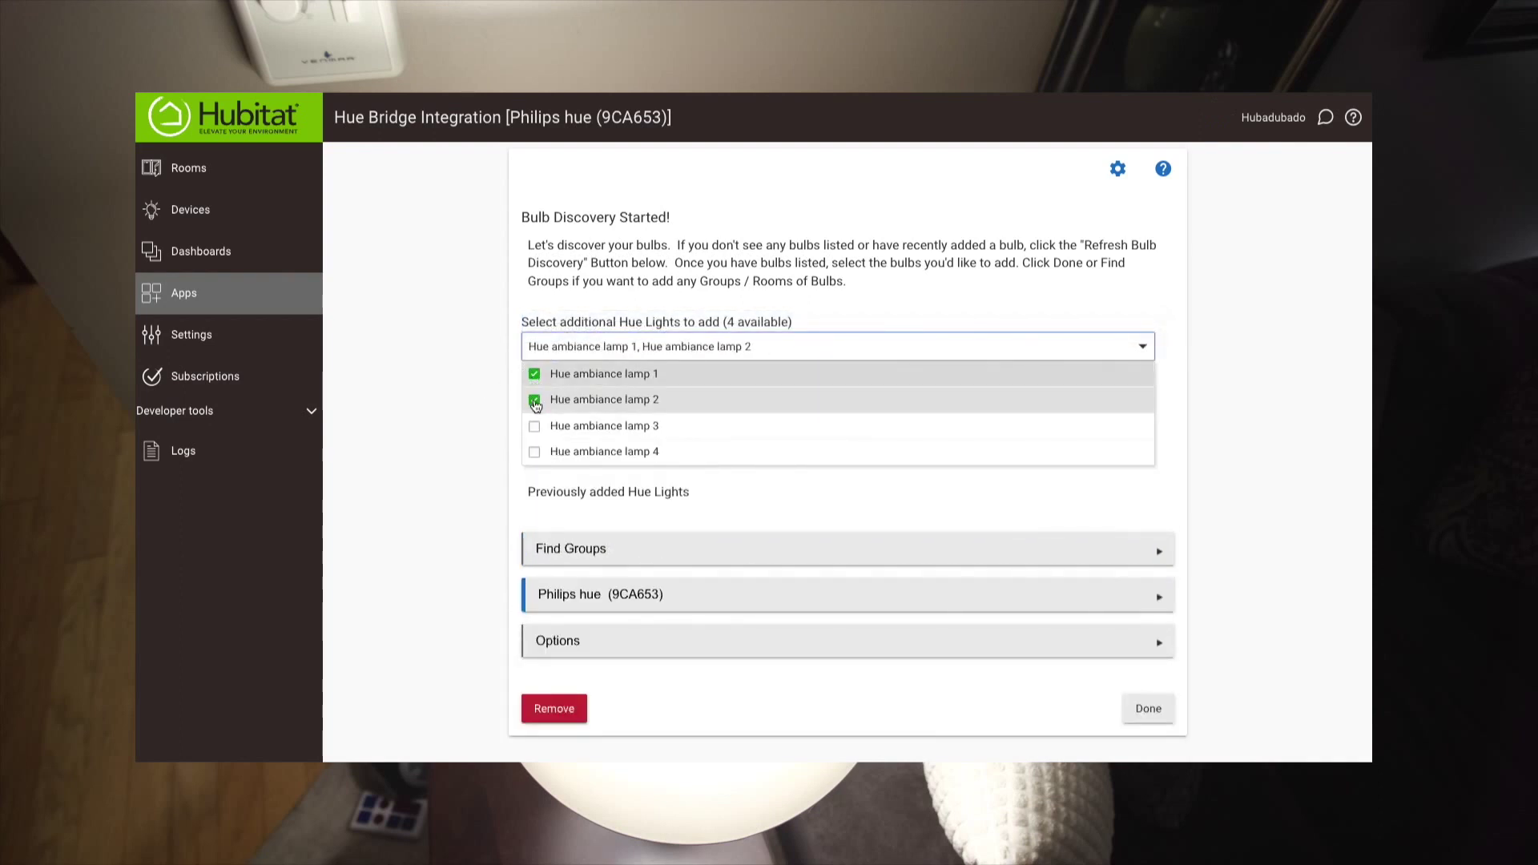
click(535, 400)
click(534, 426)
click(535, 452)
click(835, 502)
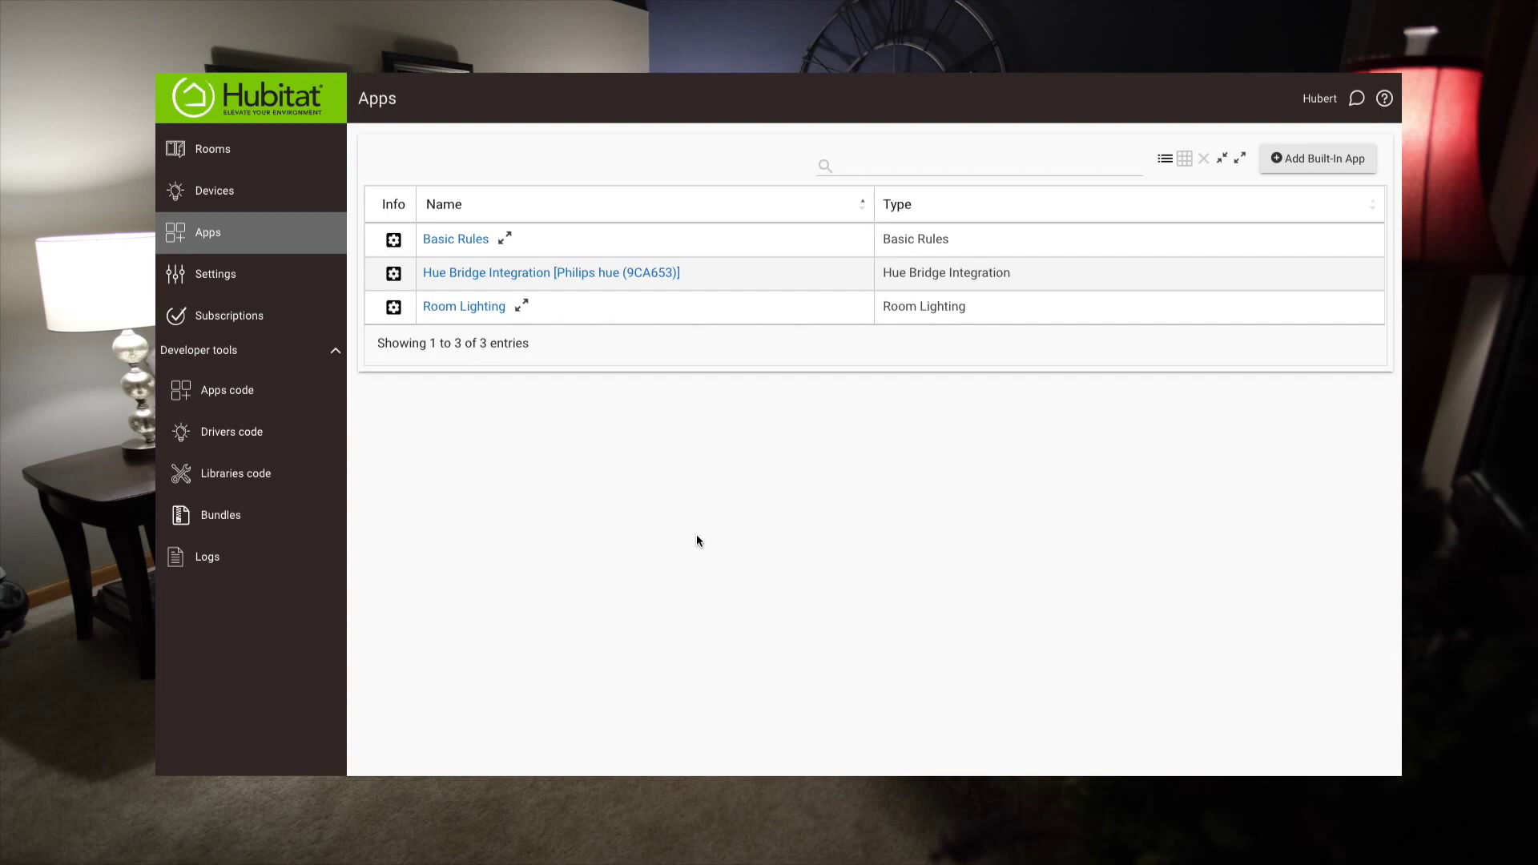
Create a new Room Lights automation in Room Lighting for the Living room.
click(466, 308)
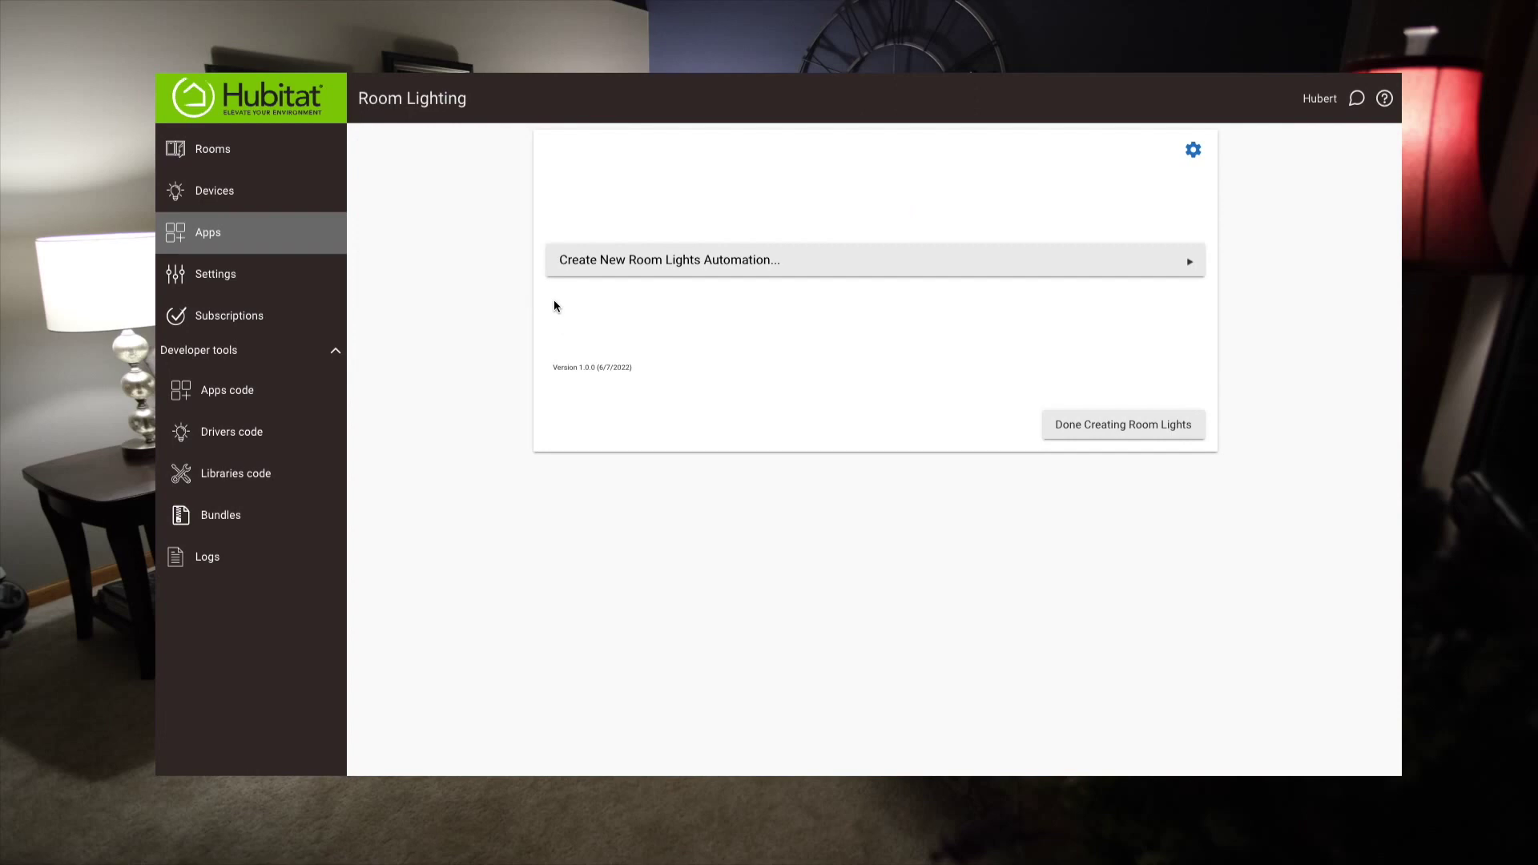
click(598, 268)
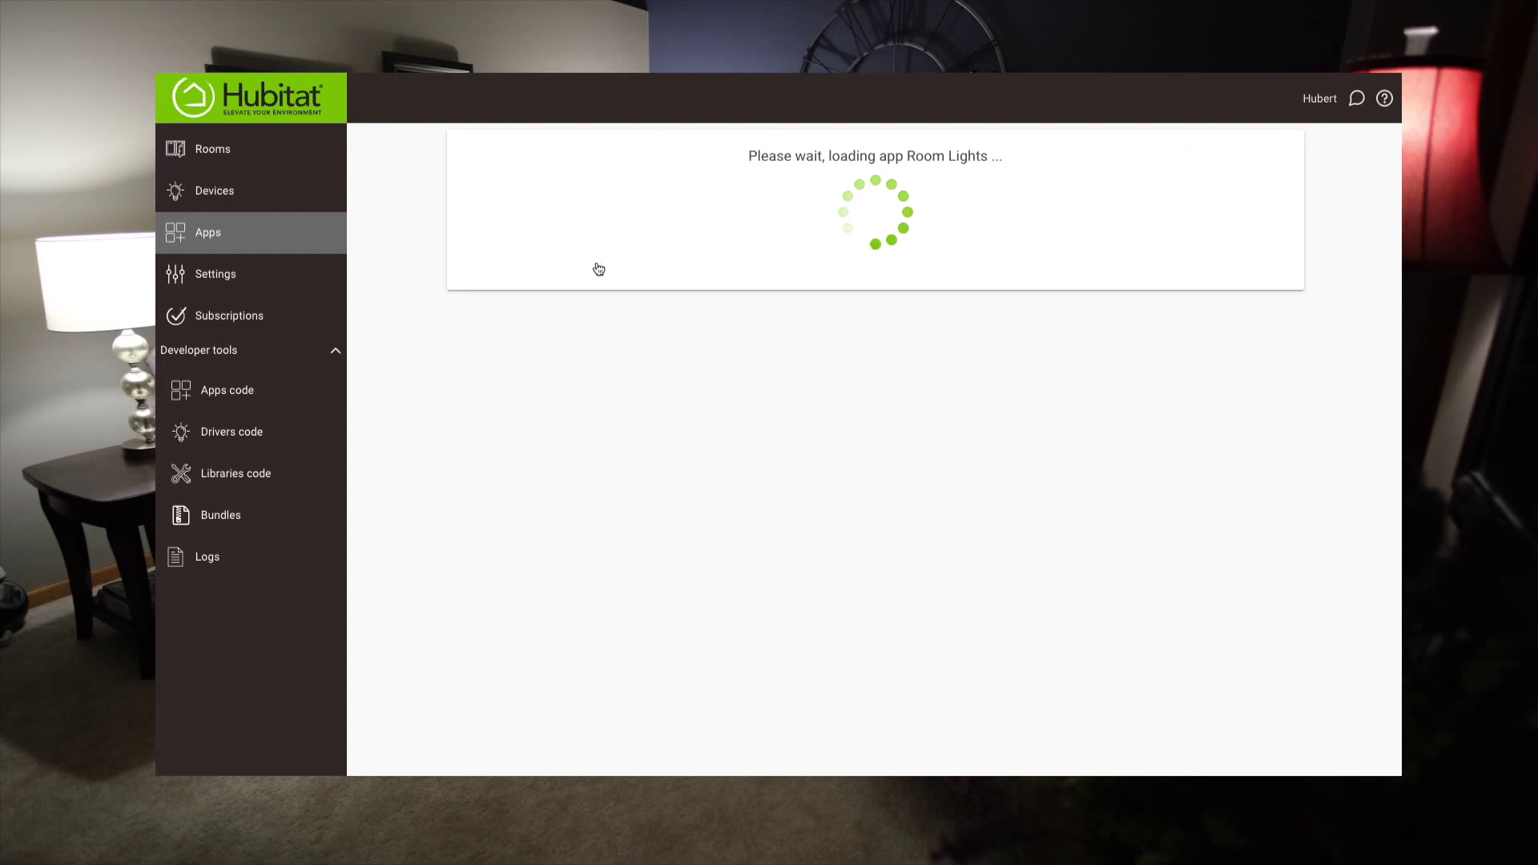
click(652, 370)
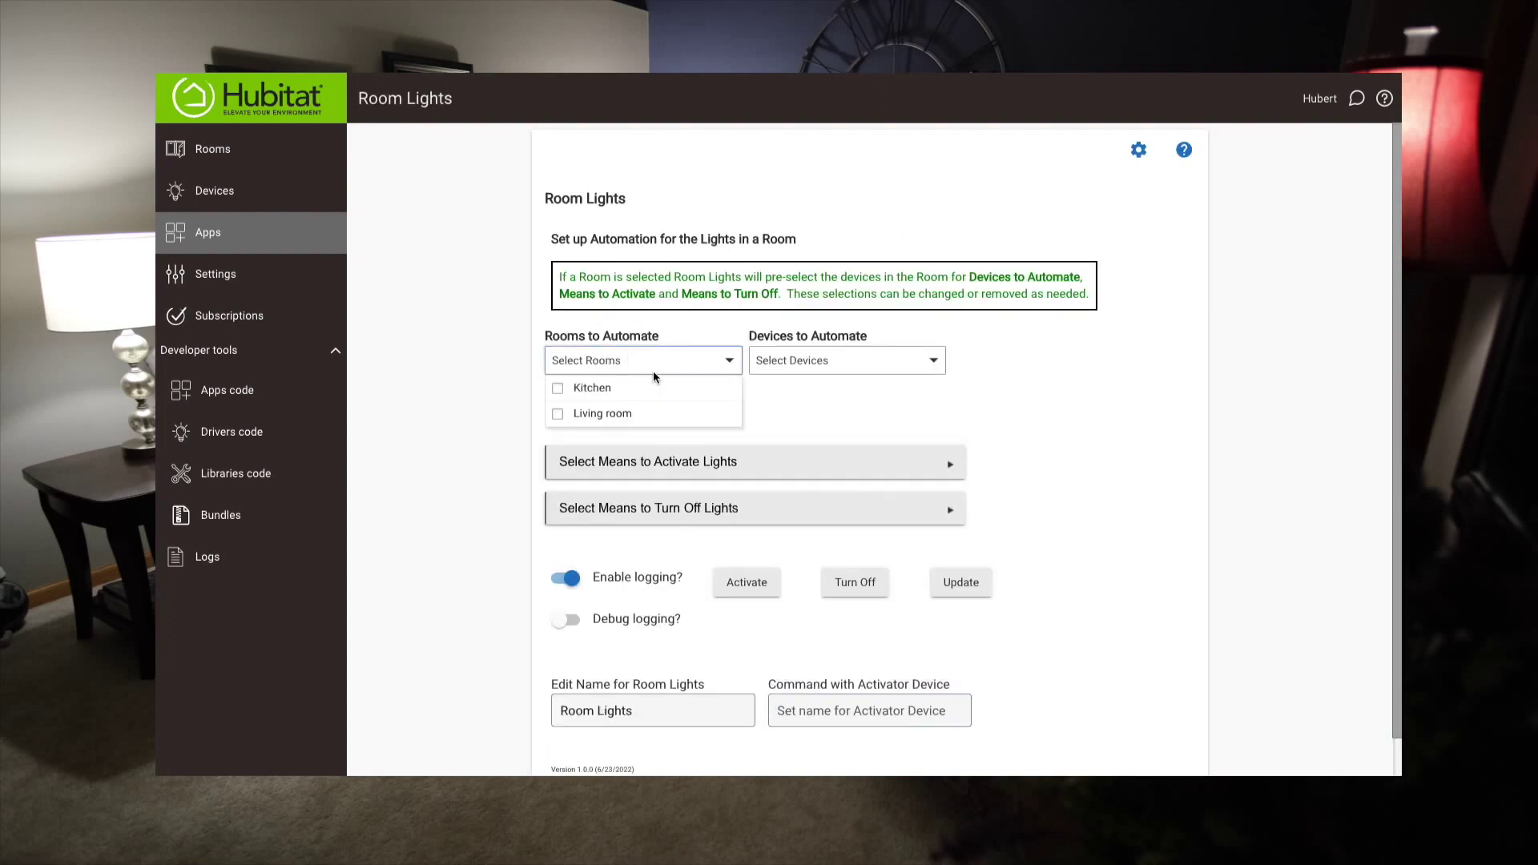
click(561, 420)
click(1075, 397)
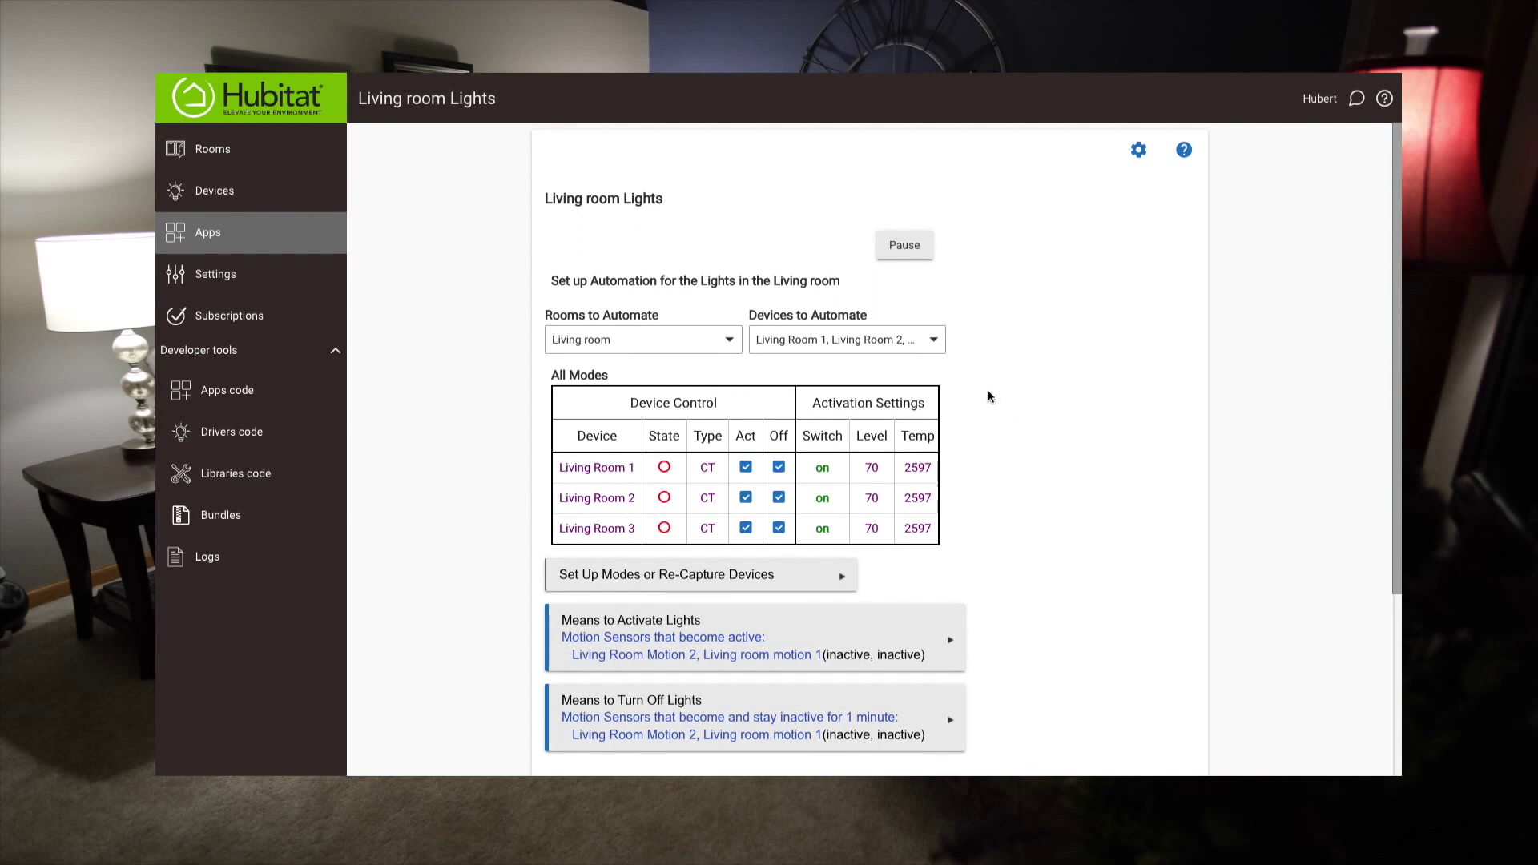
Review the Living Room 1–3 devices and open Set Up Modes or Re-Capture Devices.
click(838, 343)
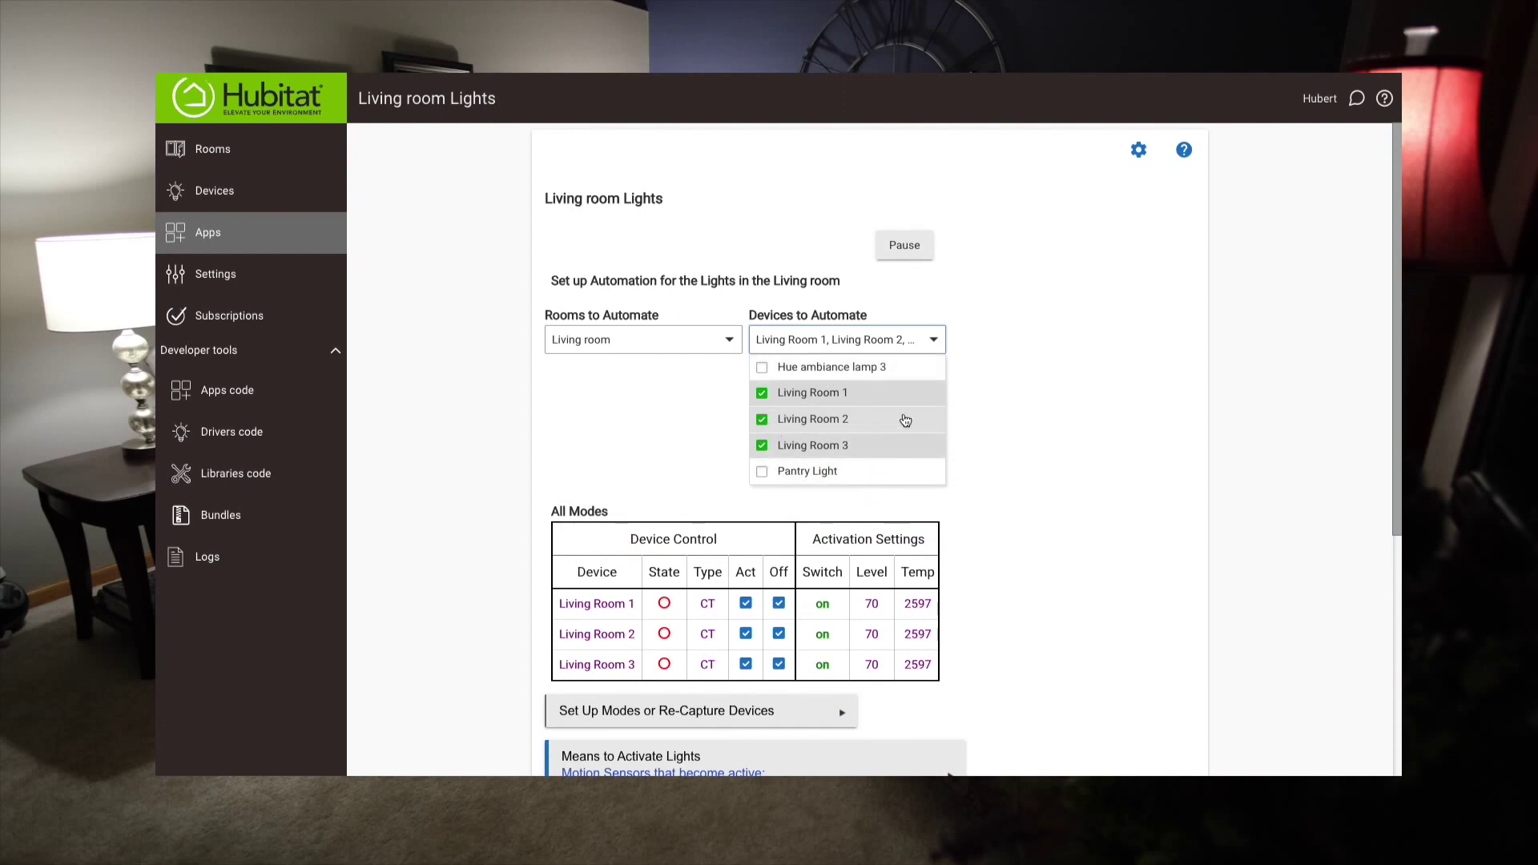
click(1066, 403)
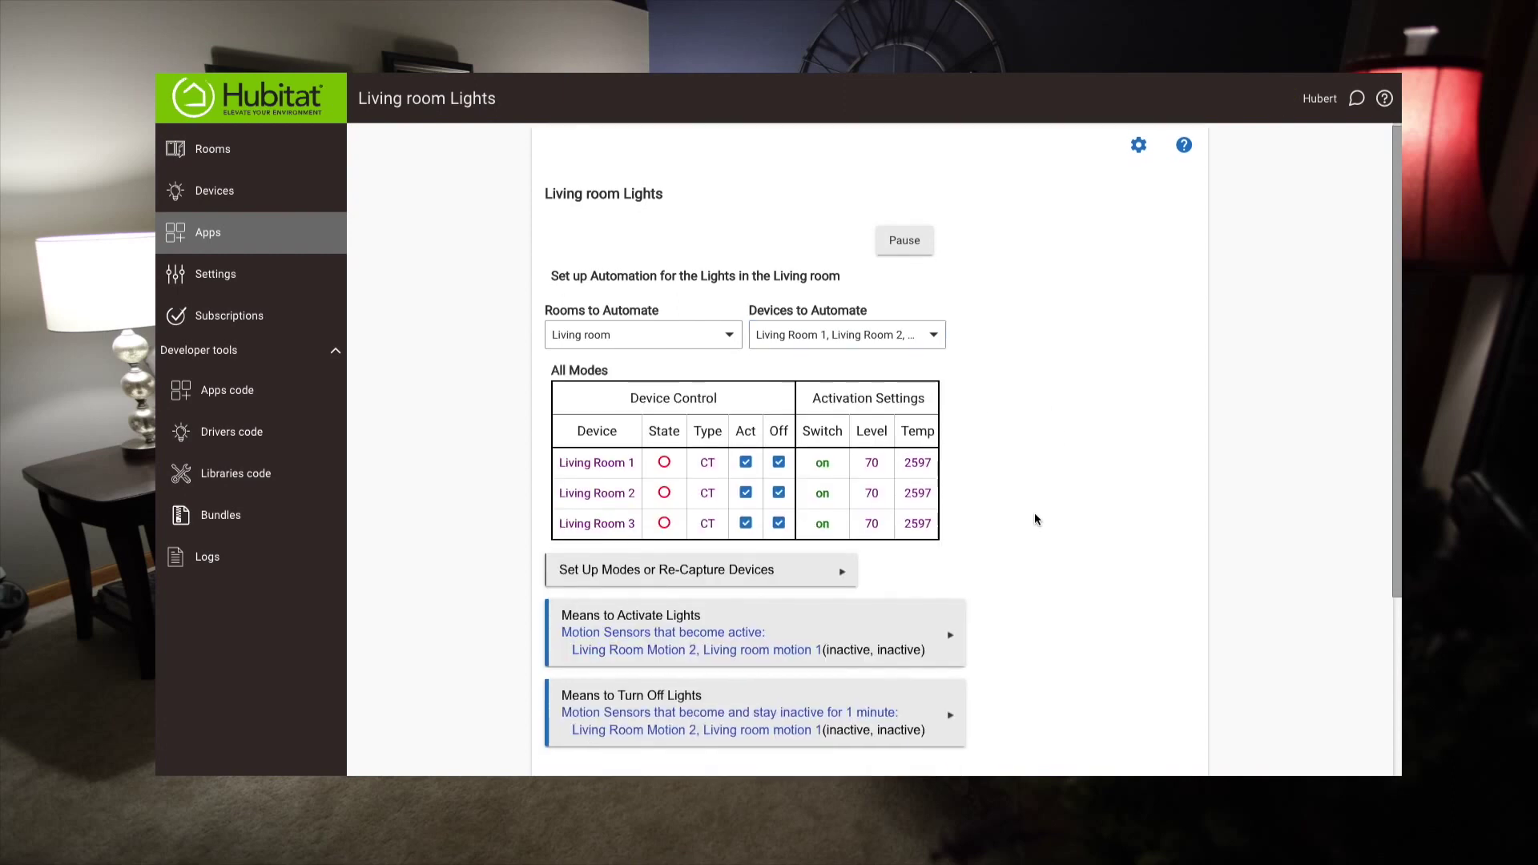
scroll(1036, 512, down, 1)
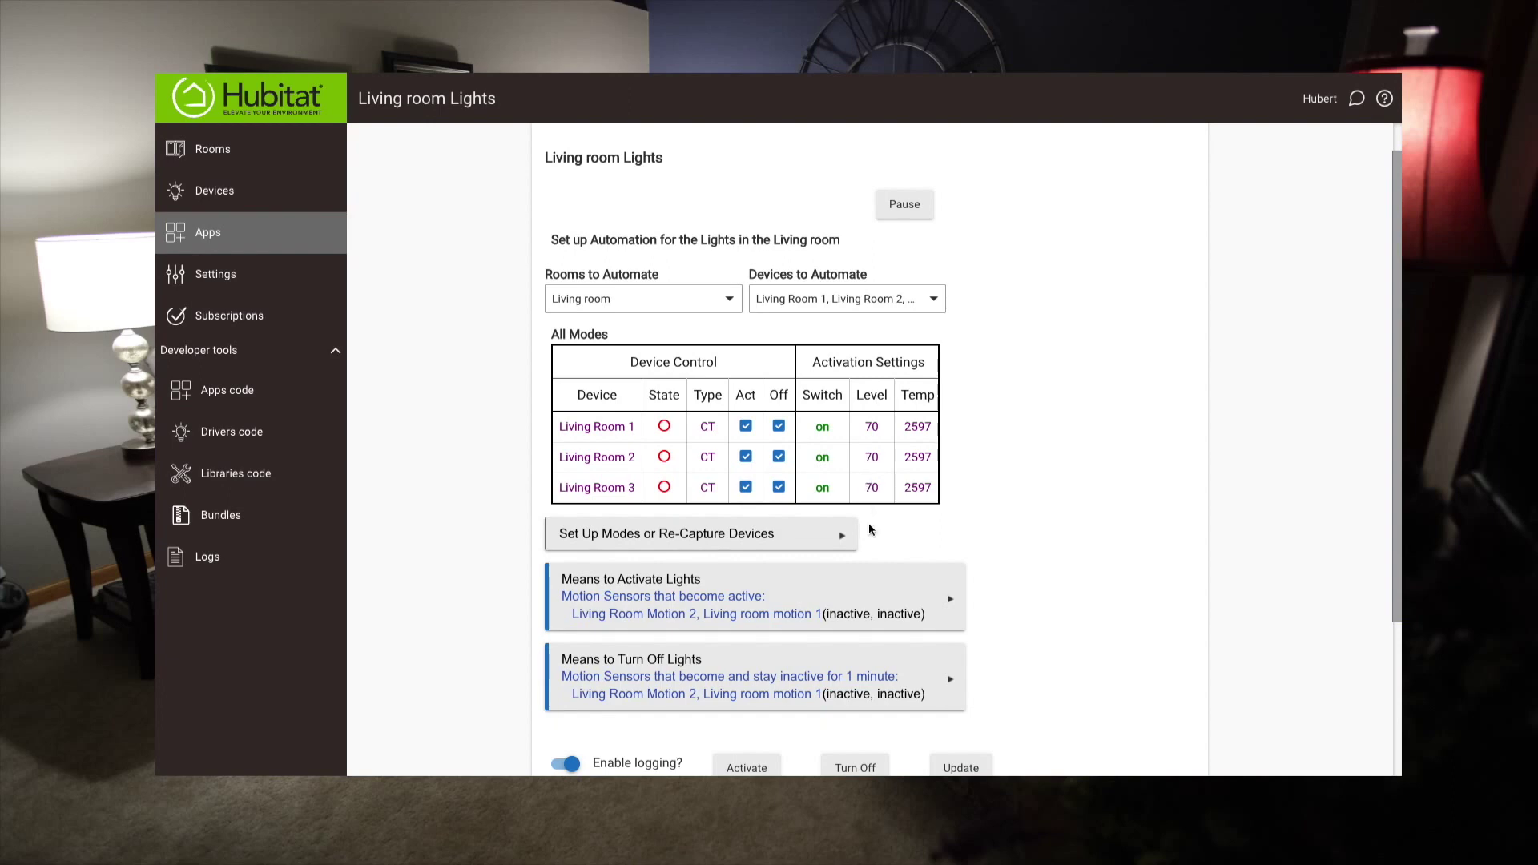
click(711, 537)
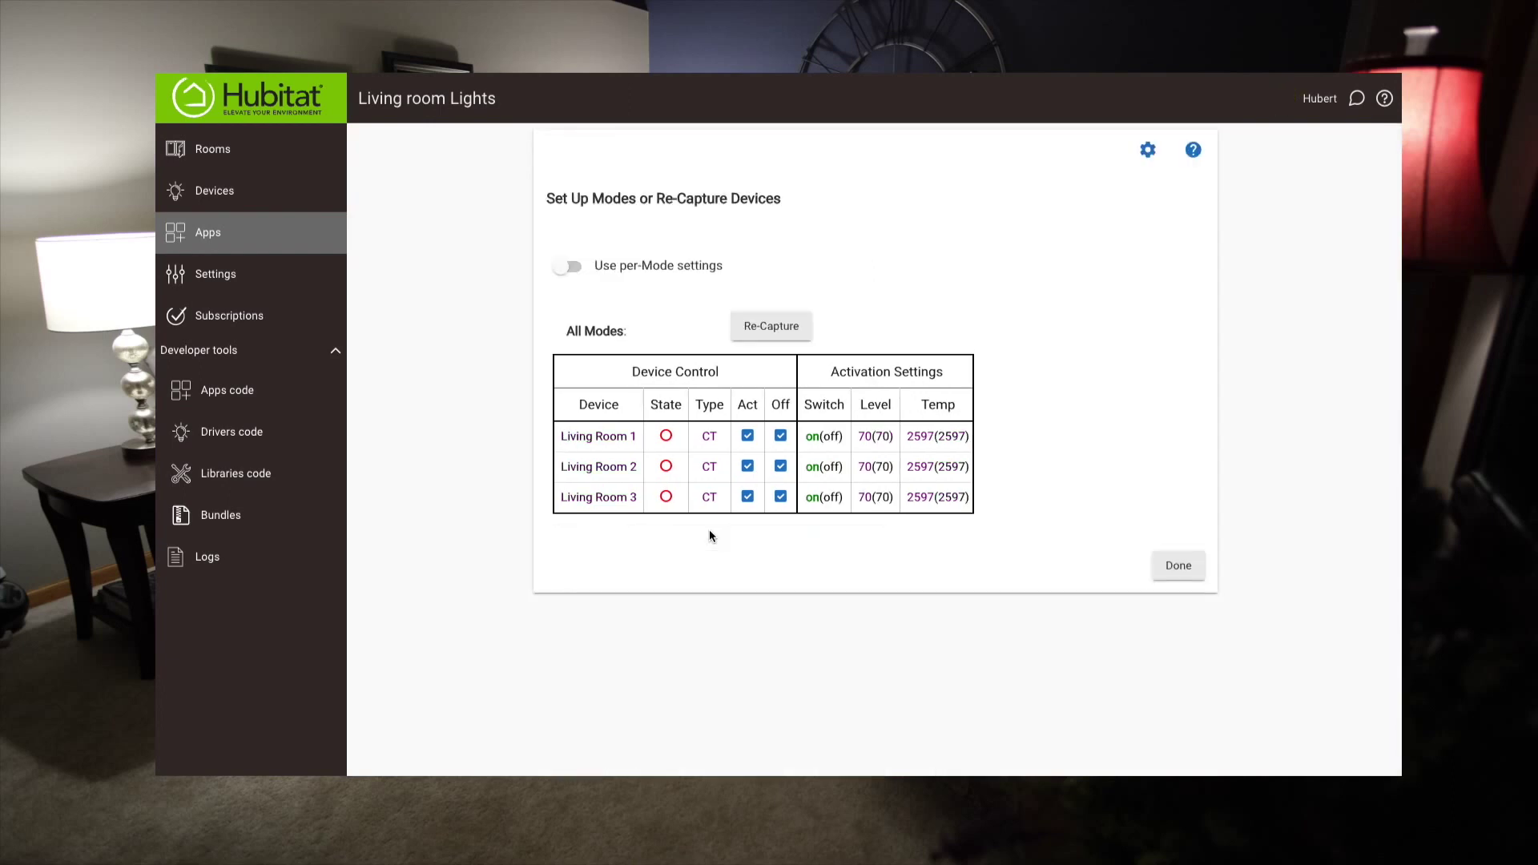
Enable per-mode settings for Day, Evening and Night, with per-mode stay minutes.
click(569, 269)
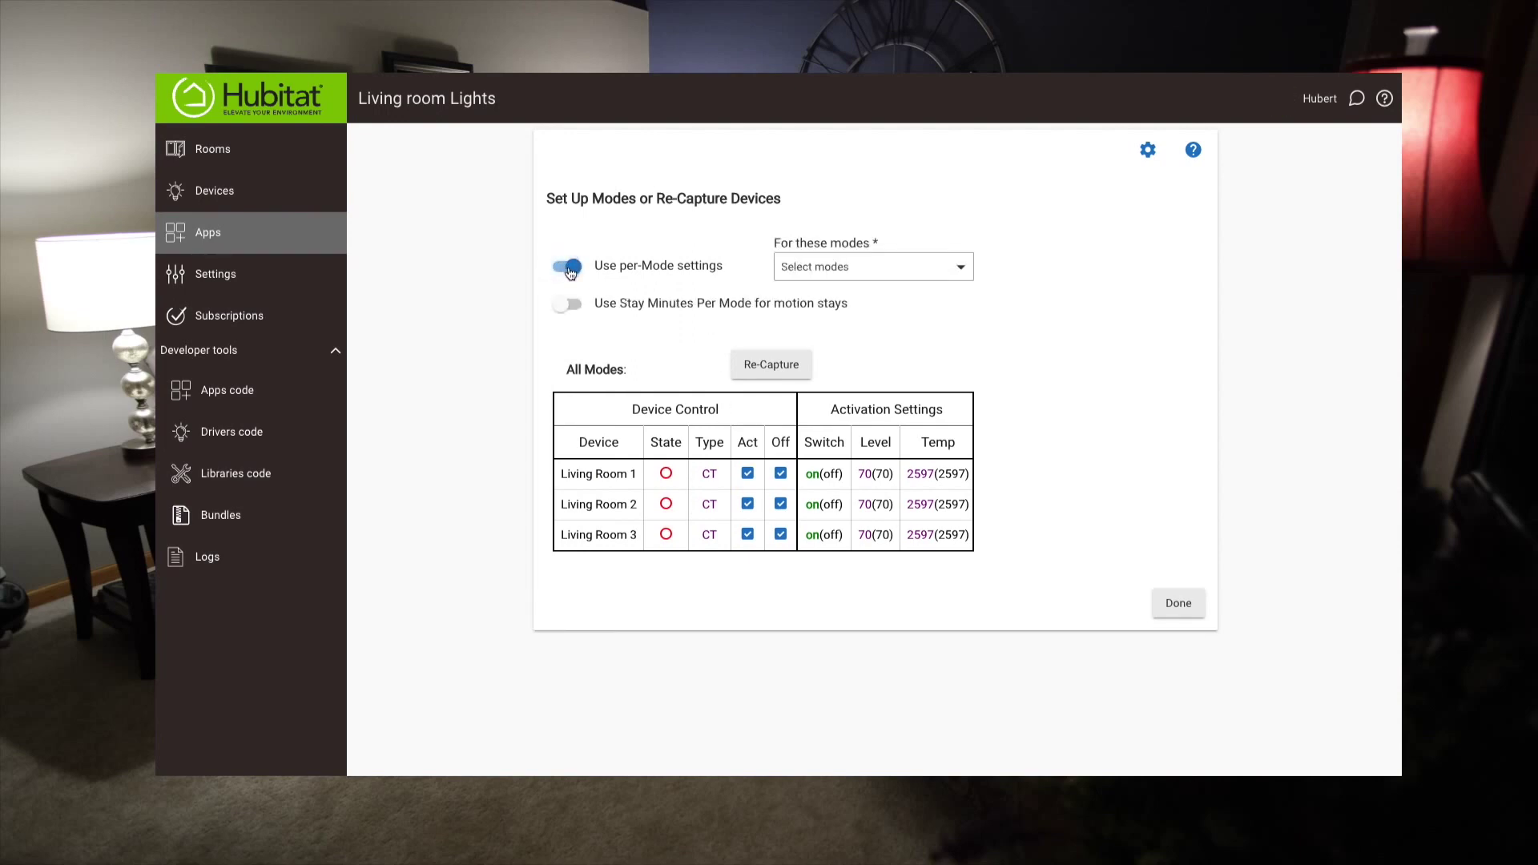
click(907, 258)
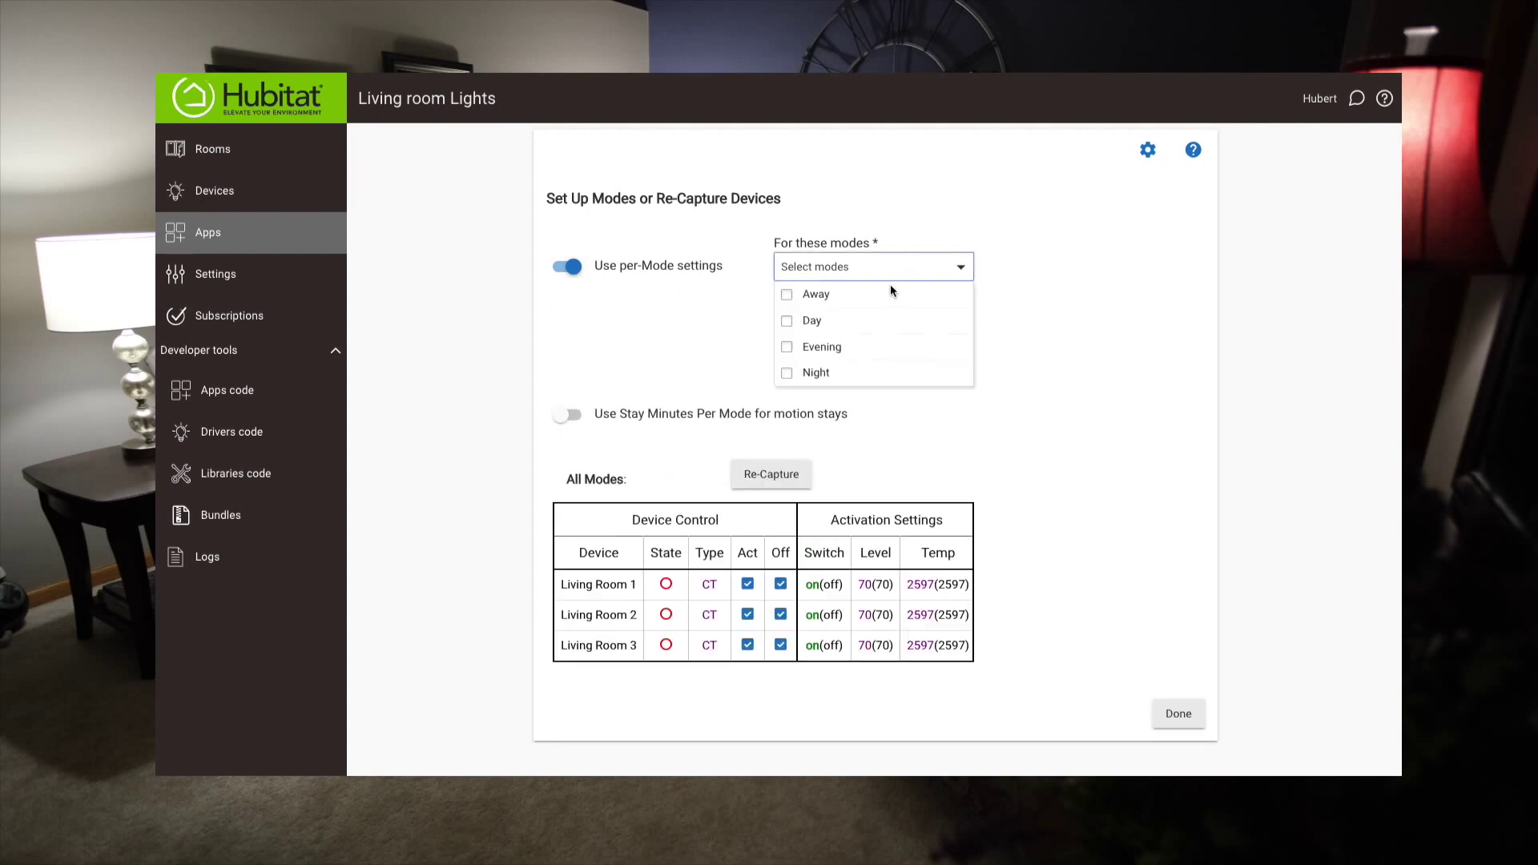
click(788, 322)
click(787, 347)
click(788, 375)
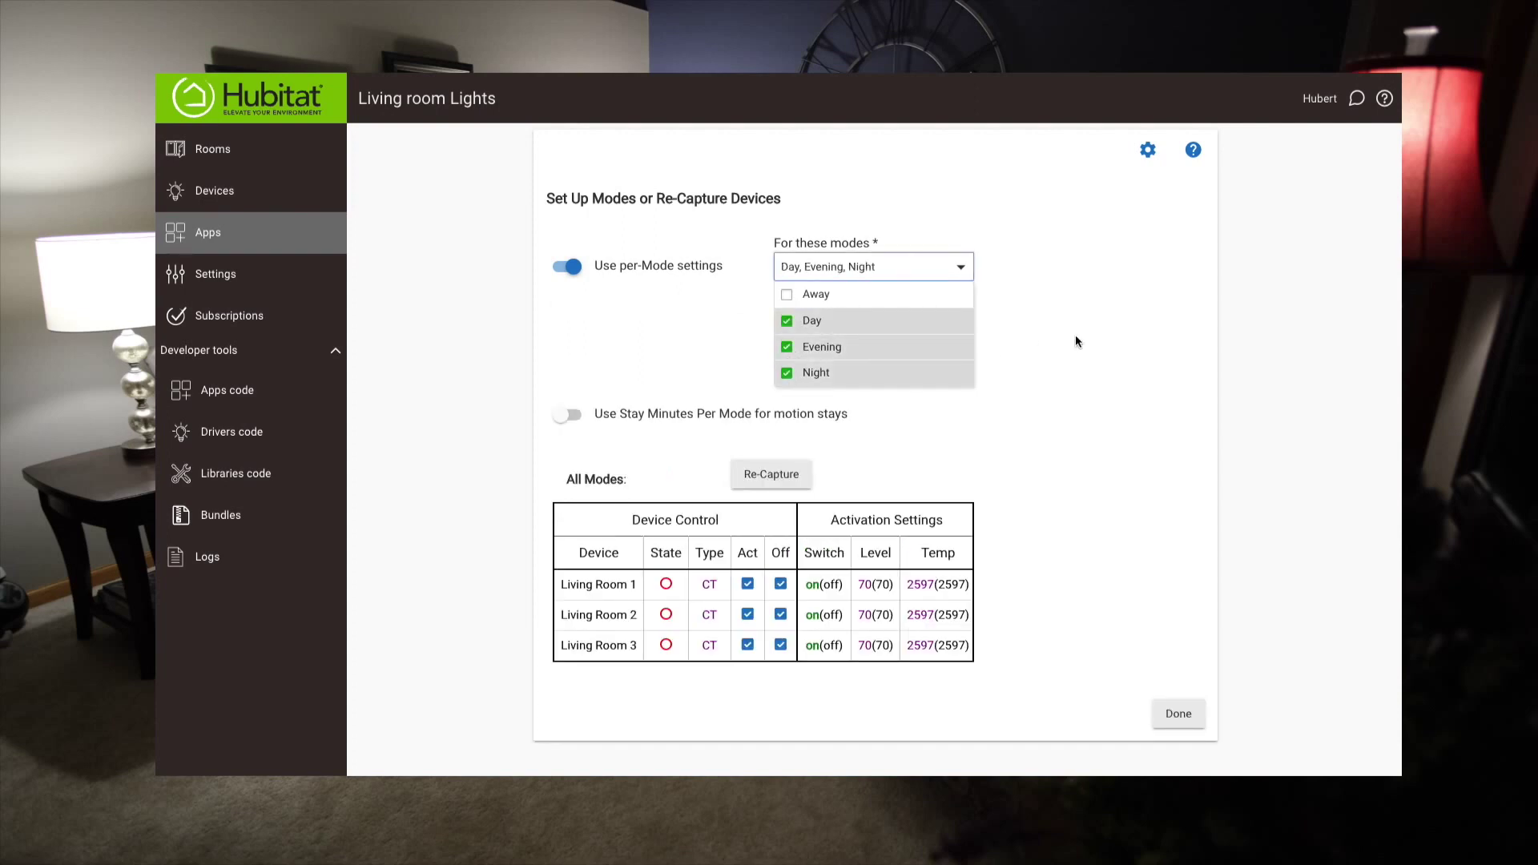
click(1077, 340)
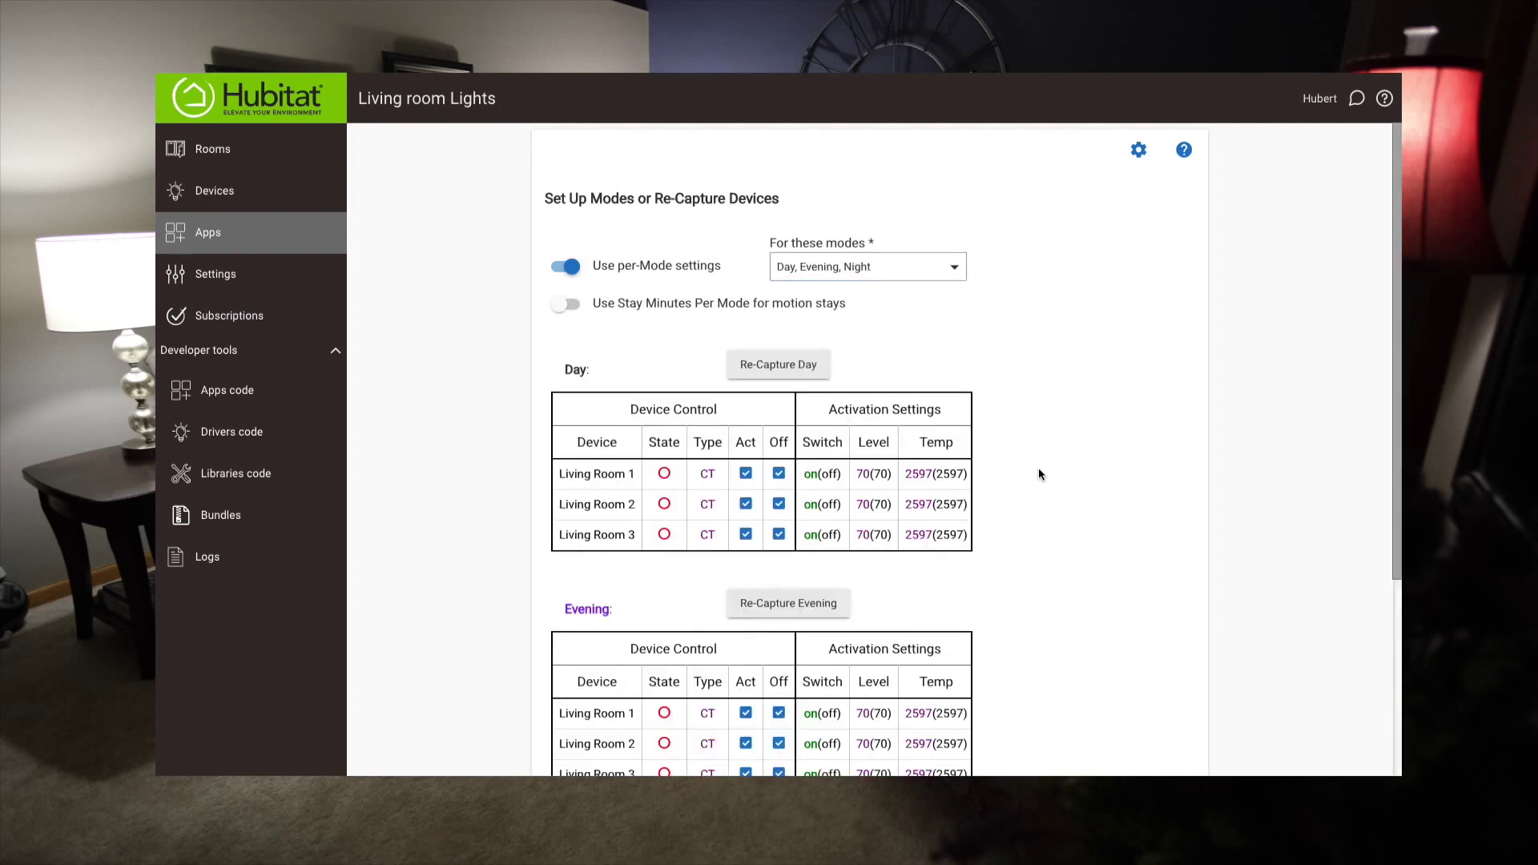
click(559, 311)
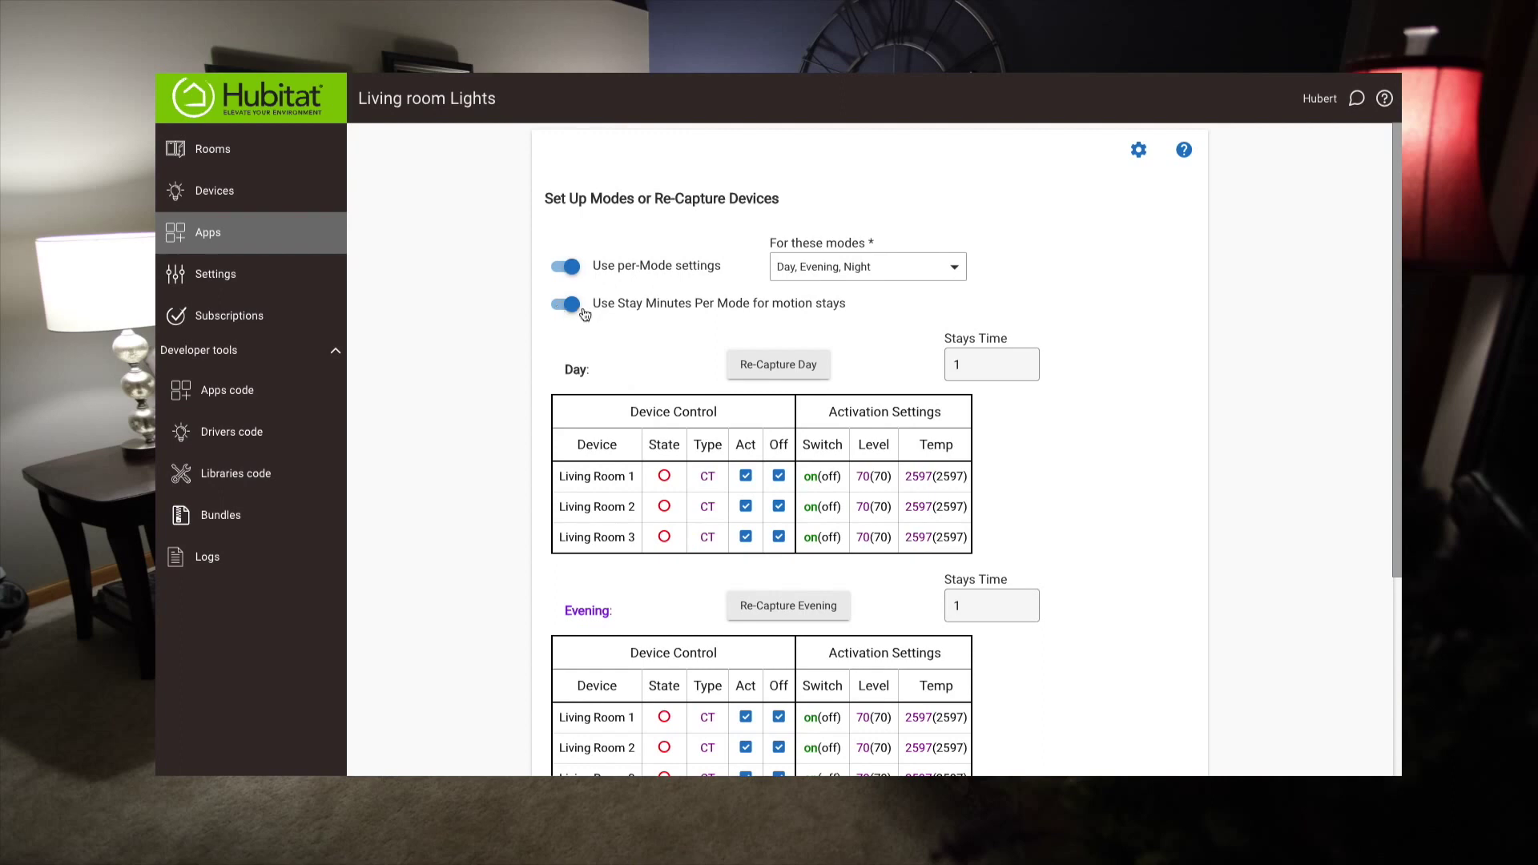
Set Living Room 1's Day level to 100 and colour temperature to 6500.
scroll(782, 448, down, 2)
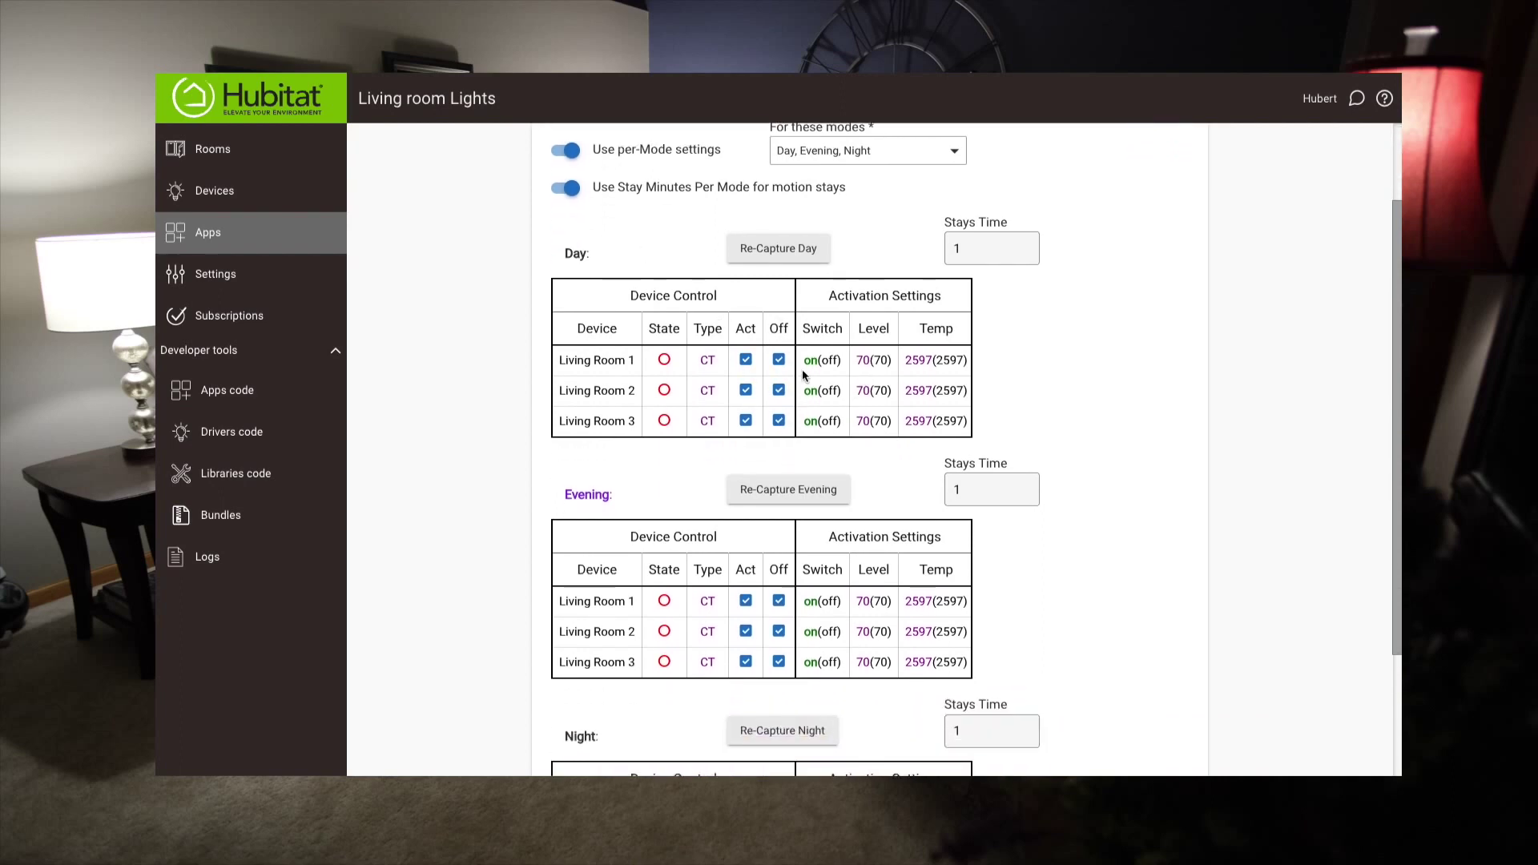
click(864, 361)
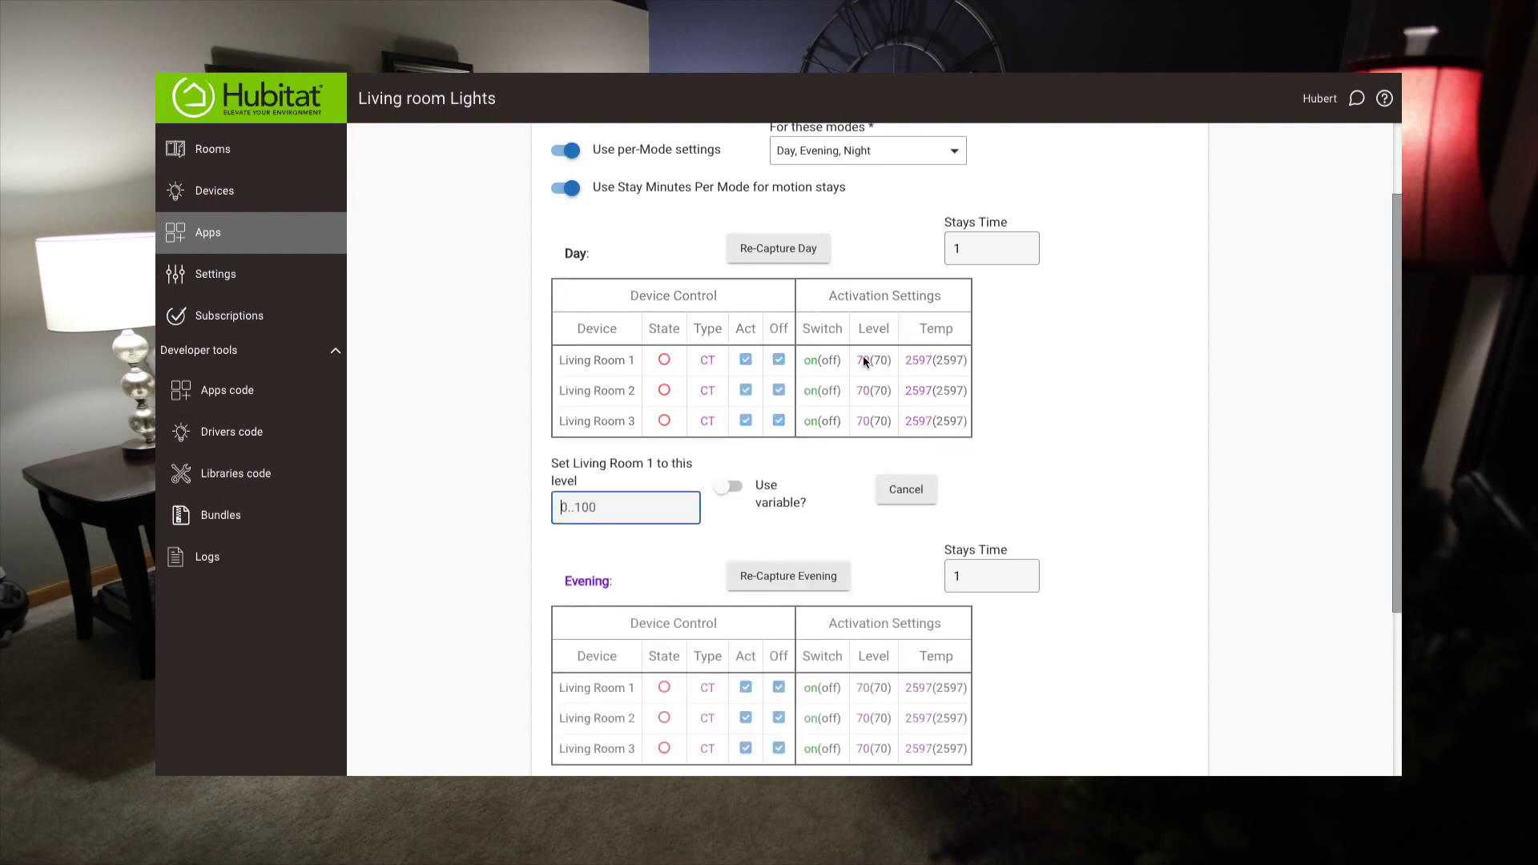
text(100)
key(Return)
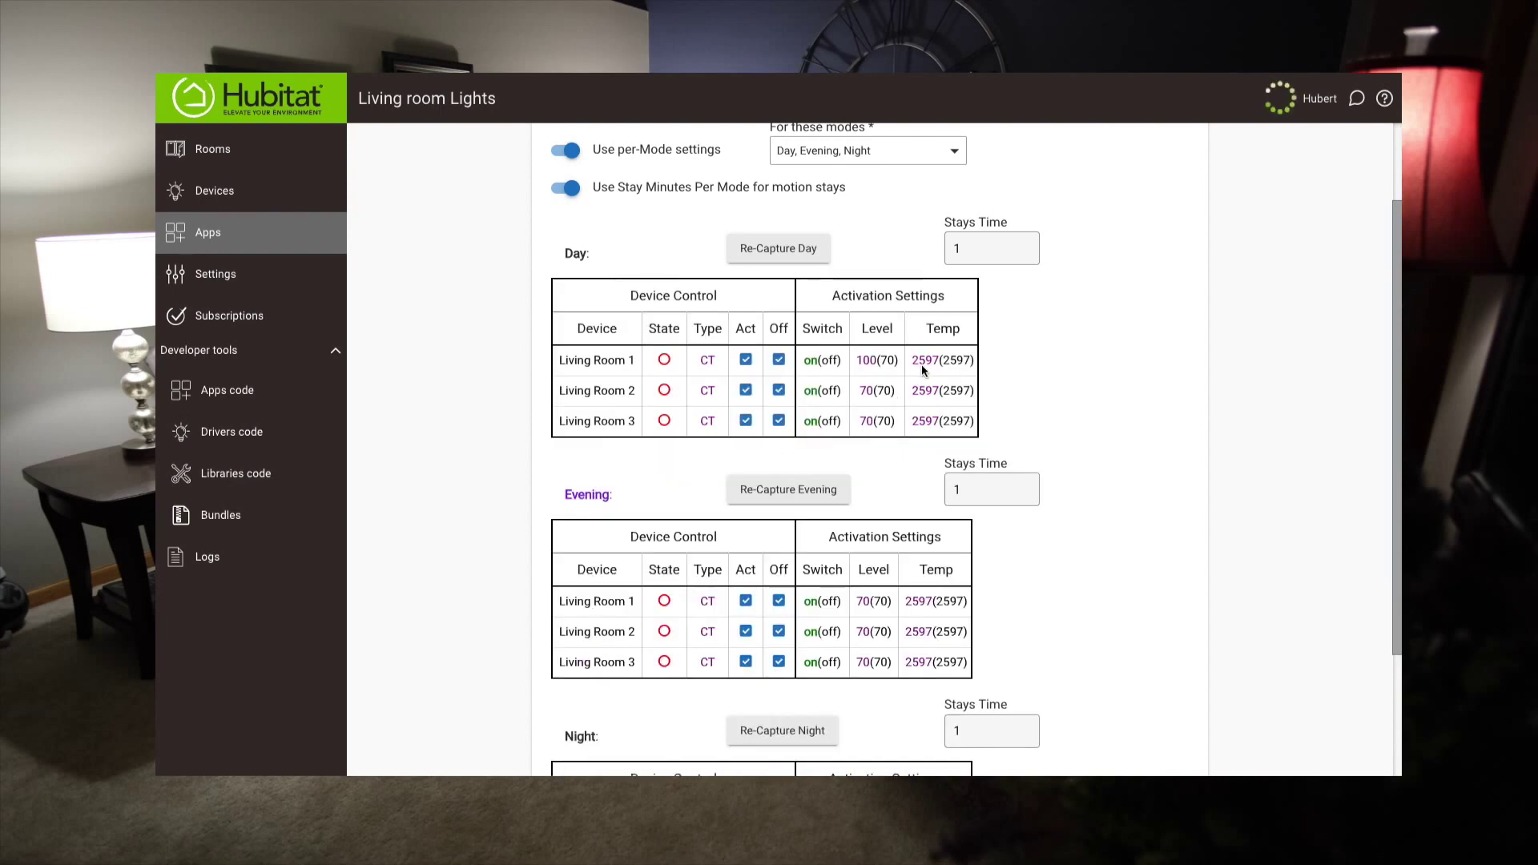
click(921, 362)
text(6500)
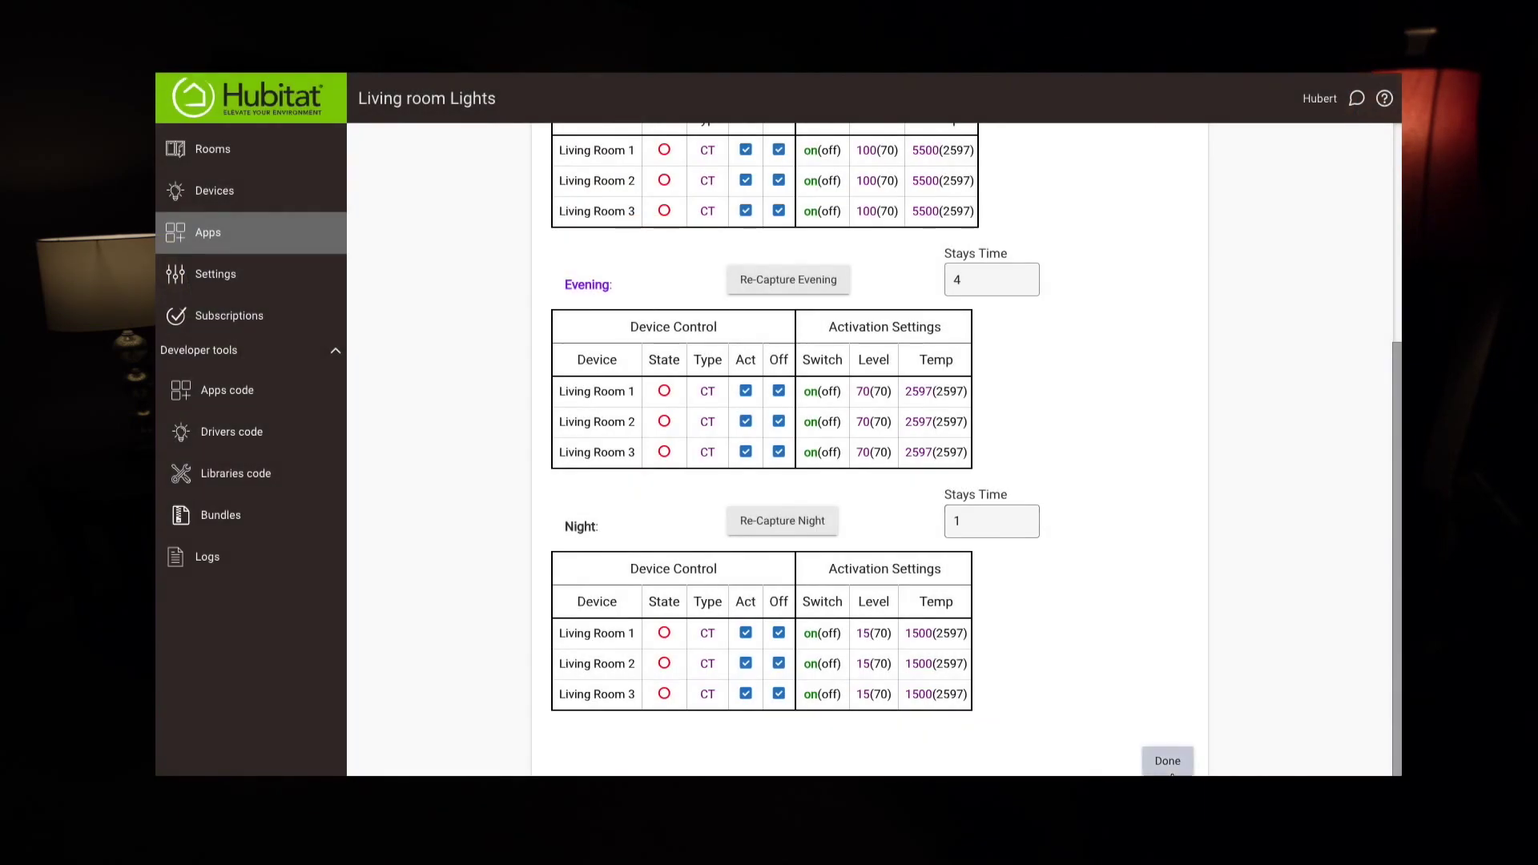
click(1173, 771)
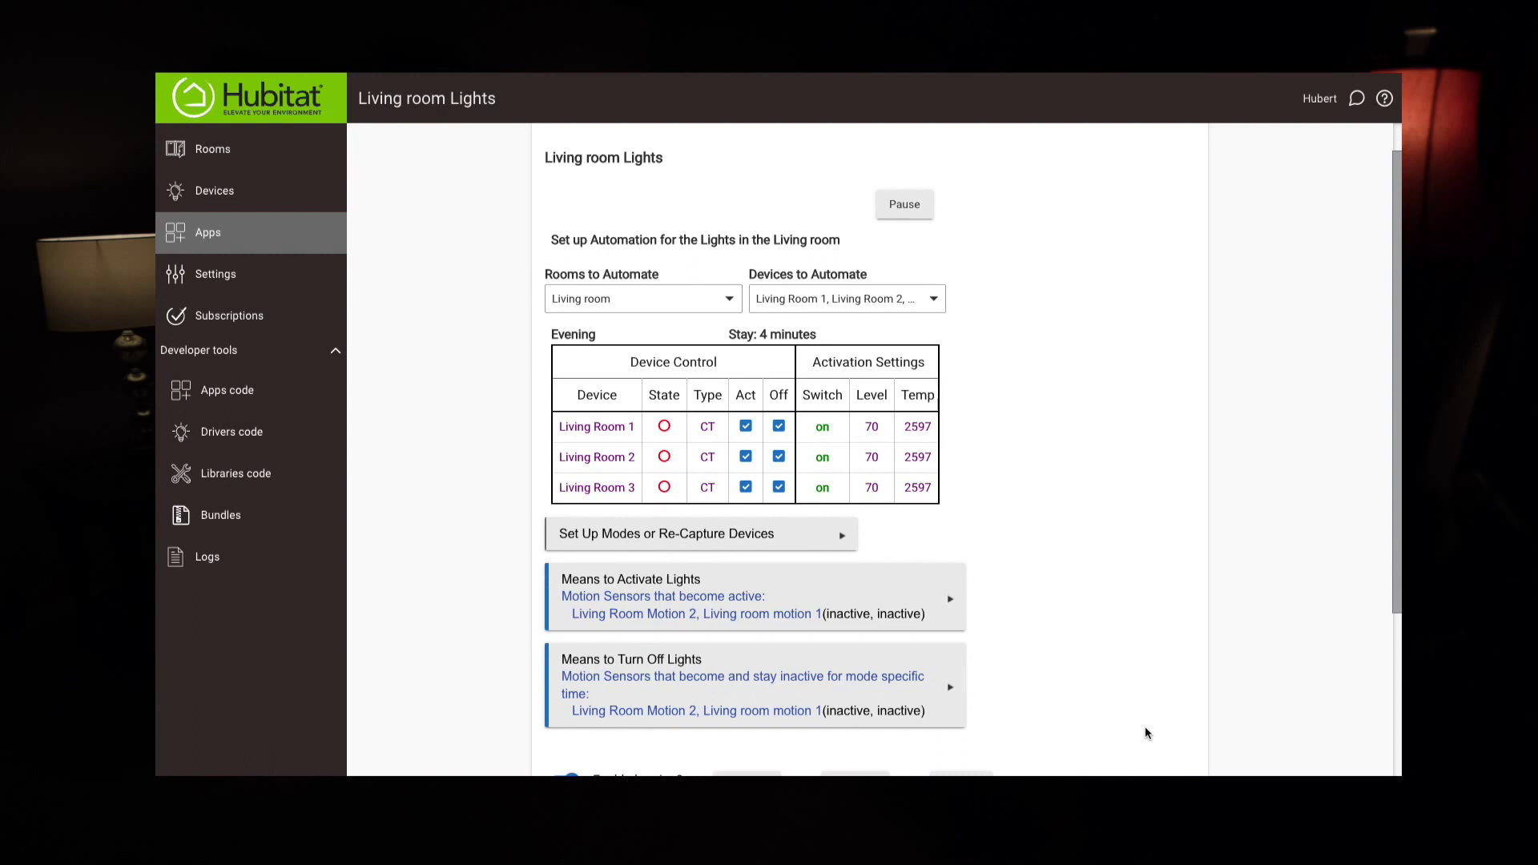
Activate the lights when Living room motion 1 or Living Room Motion 2 becomes active.
click(753, 613)
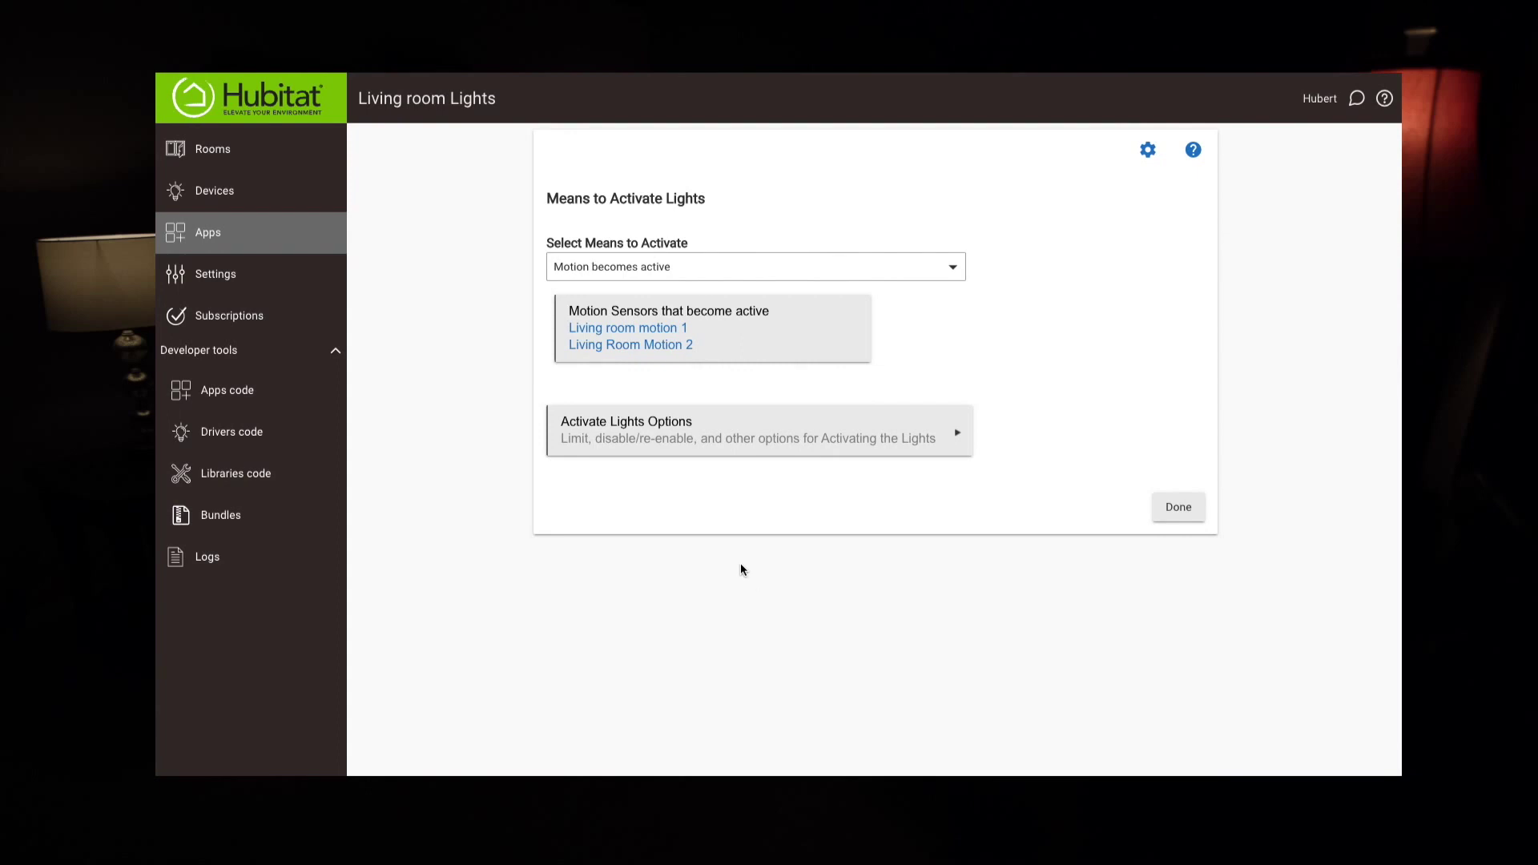
click(686, 341)
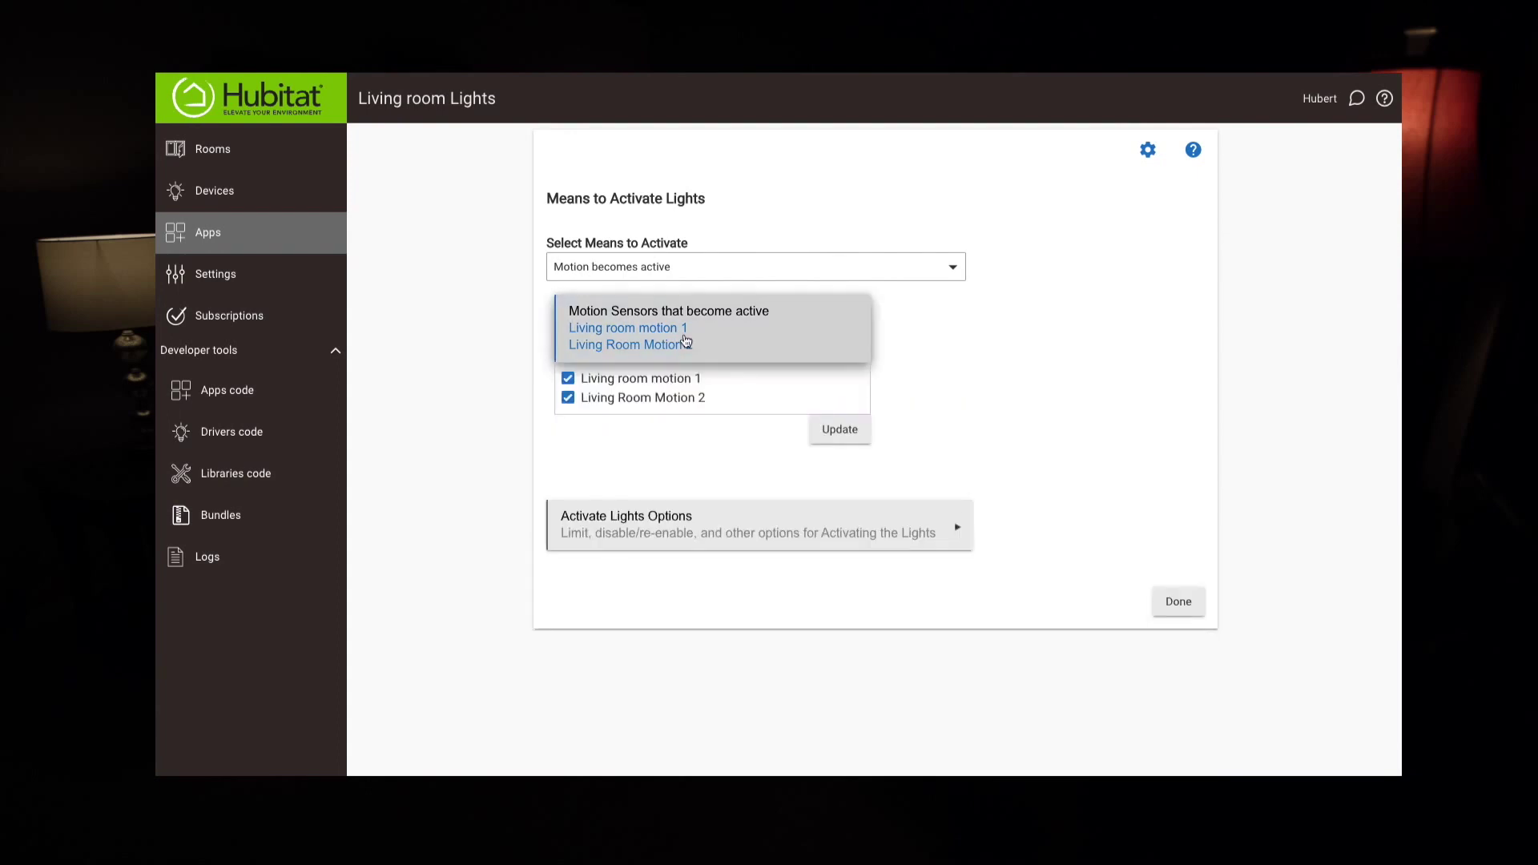
click(696, 438)
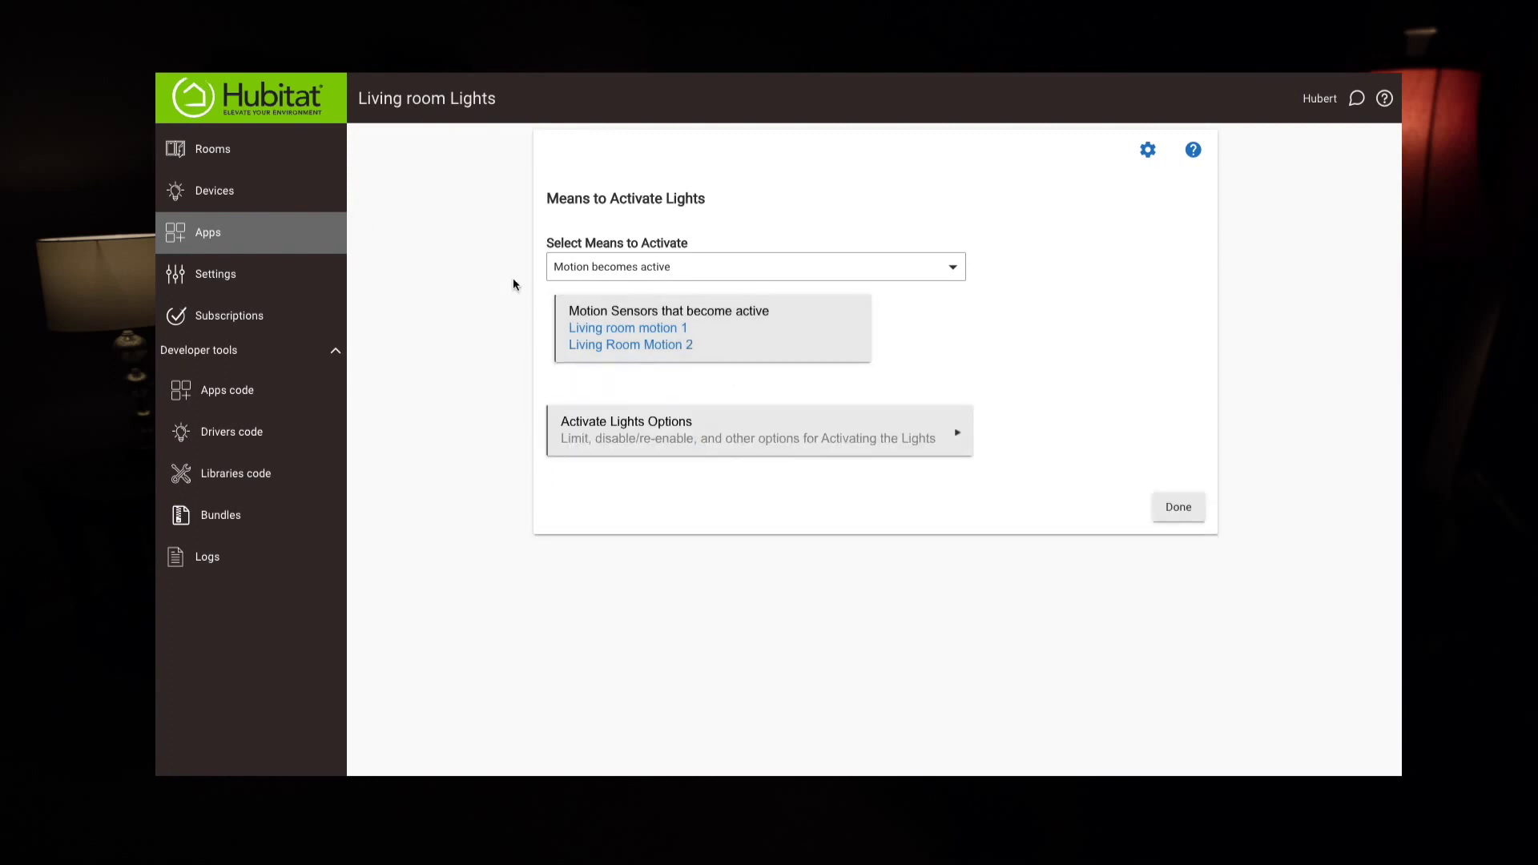
Limit light activation to Between two times in Activate Lights Options.
click(694, 432)
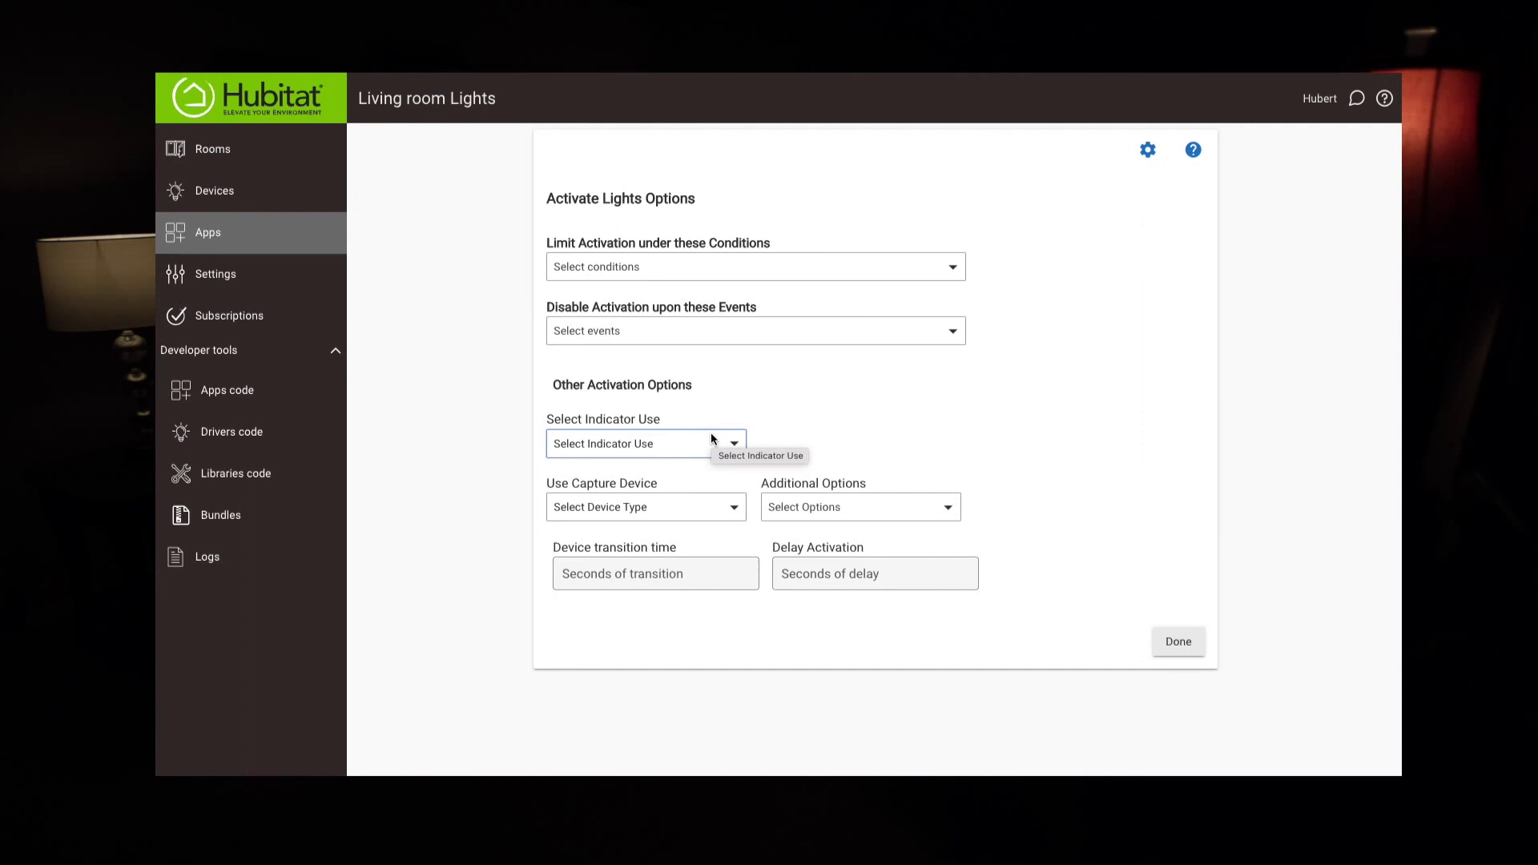
click(675, 270)
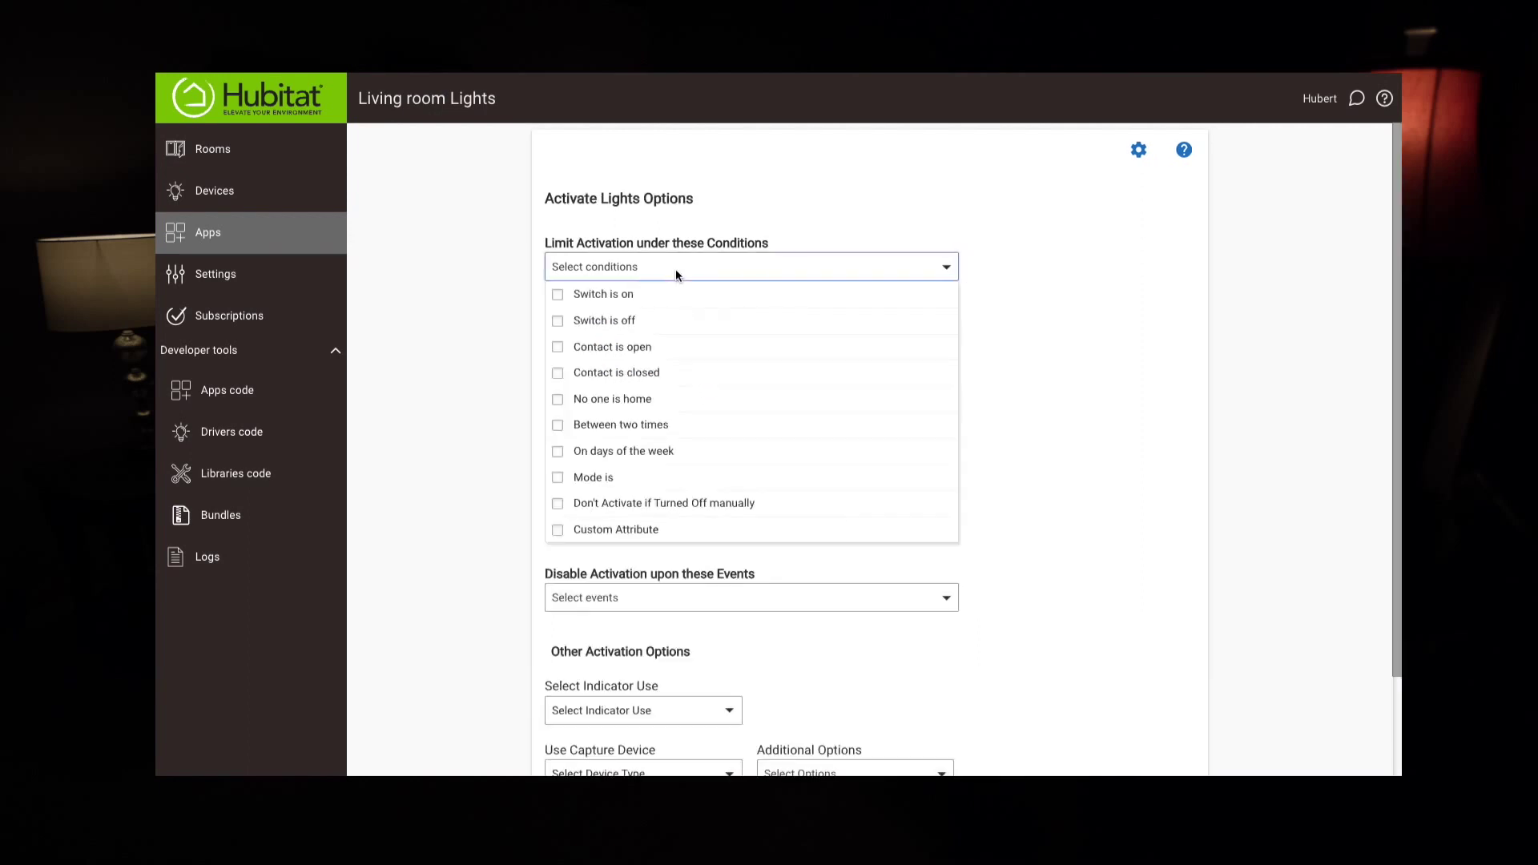
click(559, 426)
click(1064, 455)
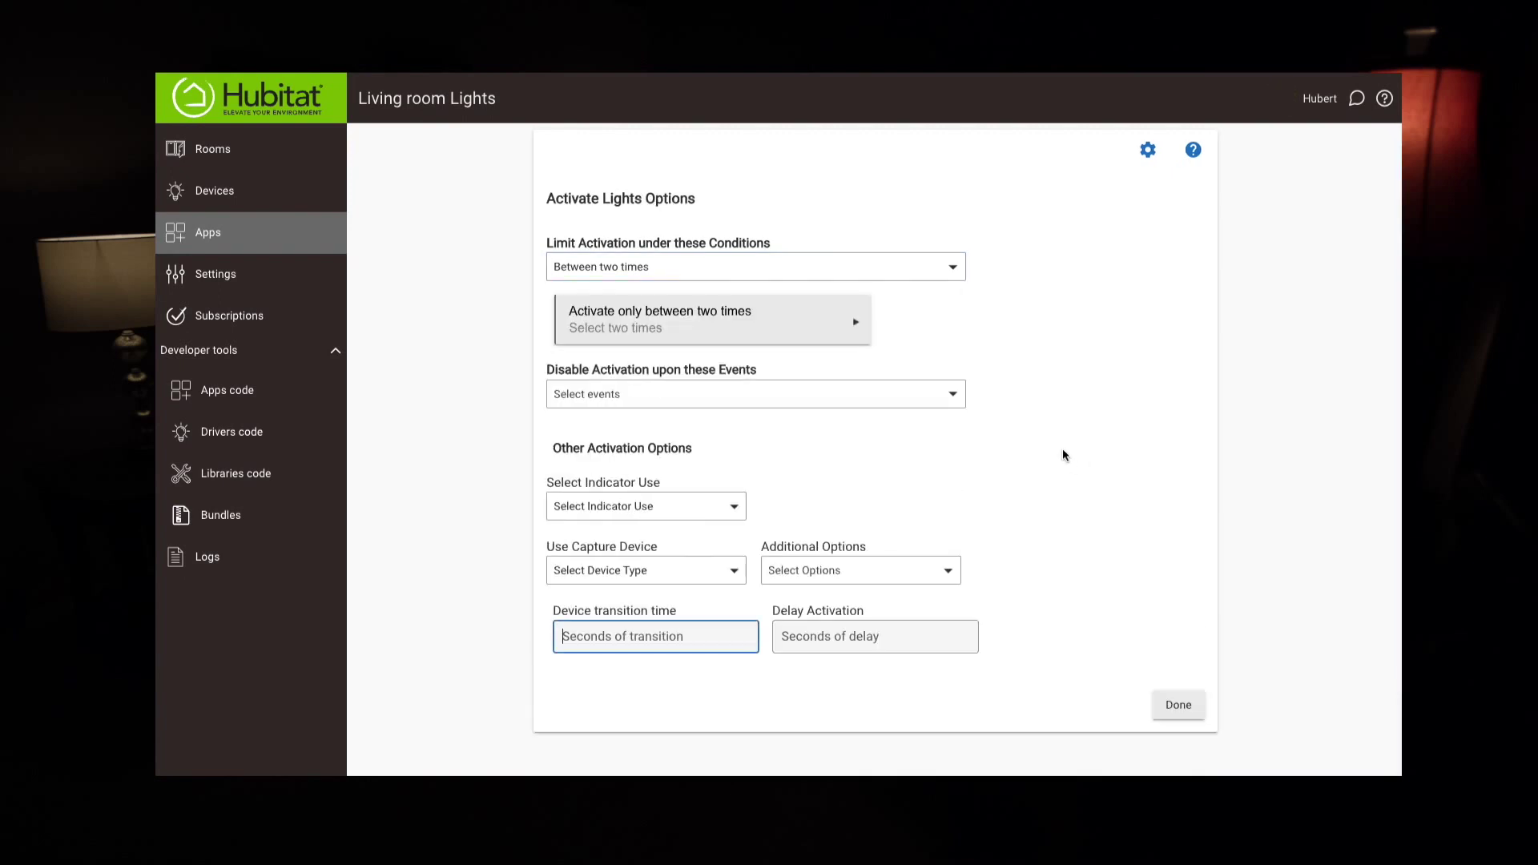
click(700, 321)
Set the window from Sunset offset -20 to Sunrise offset 20 minutes and save it.
click(628, 269)
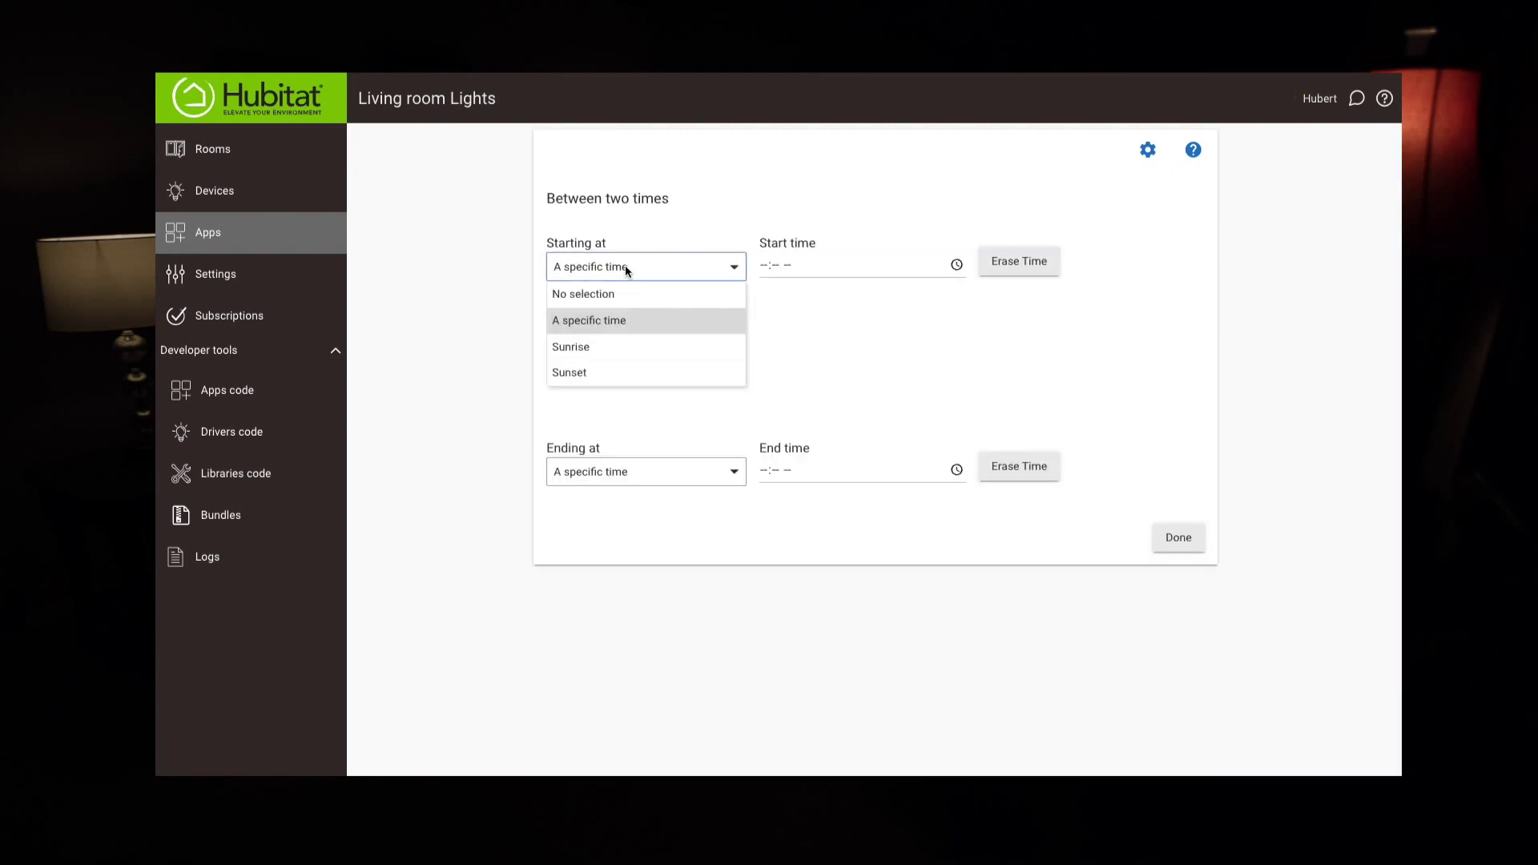
click(571, 373)
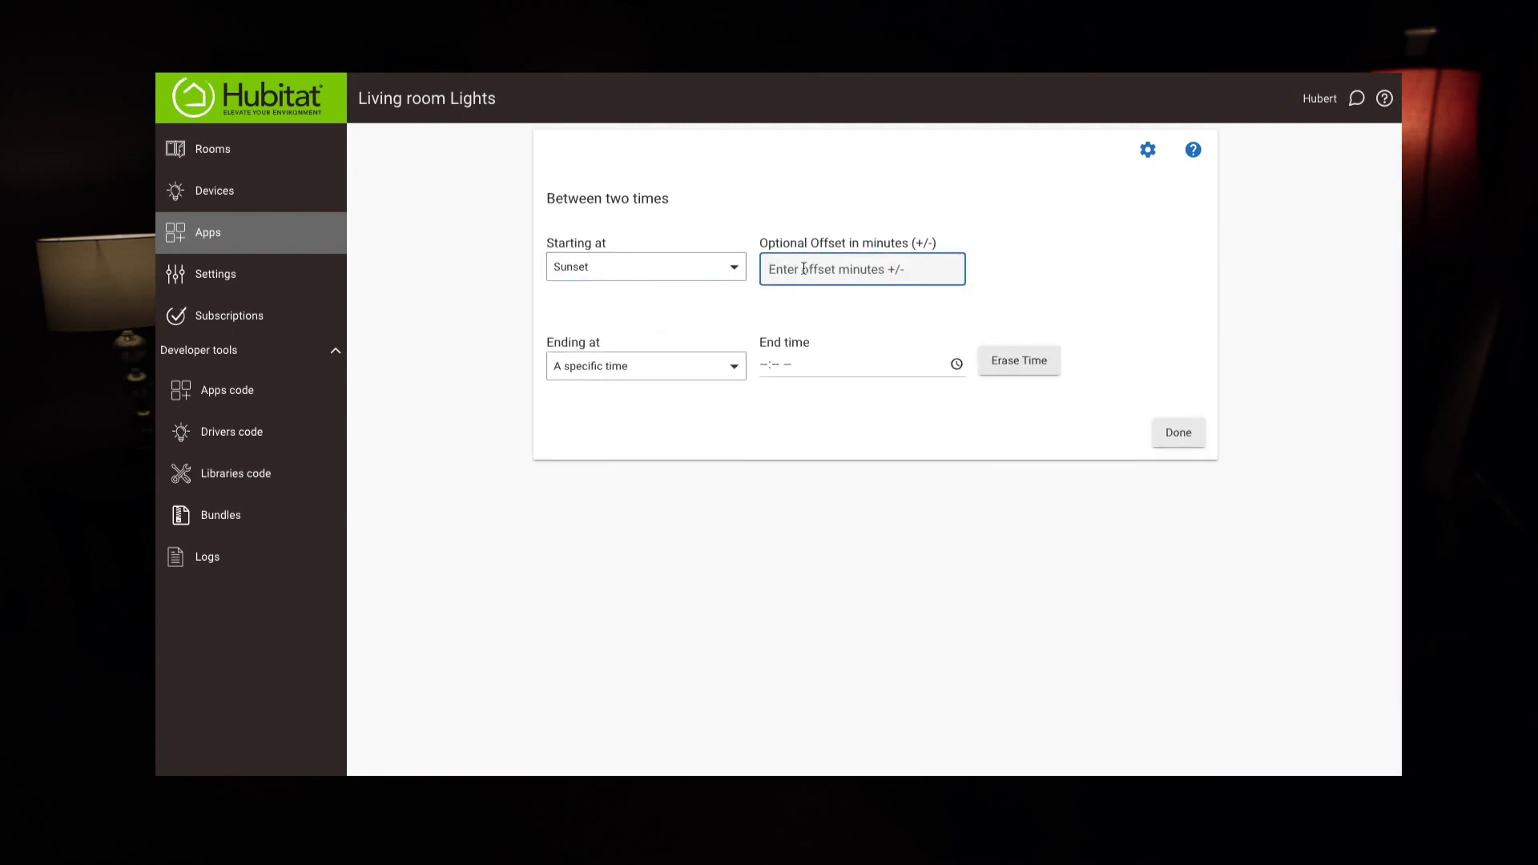
text(-200)
key(BackSpace)
click(674, 364)
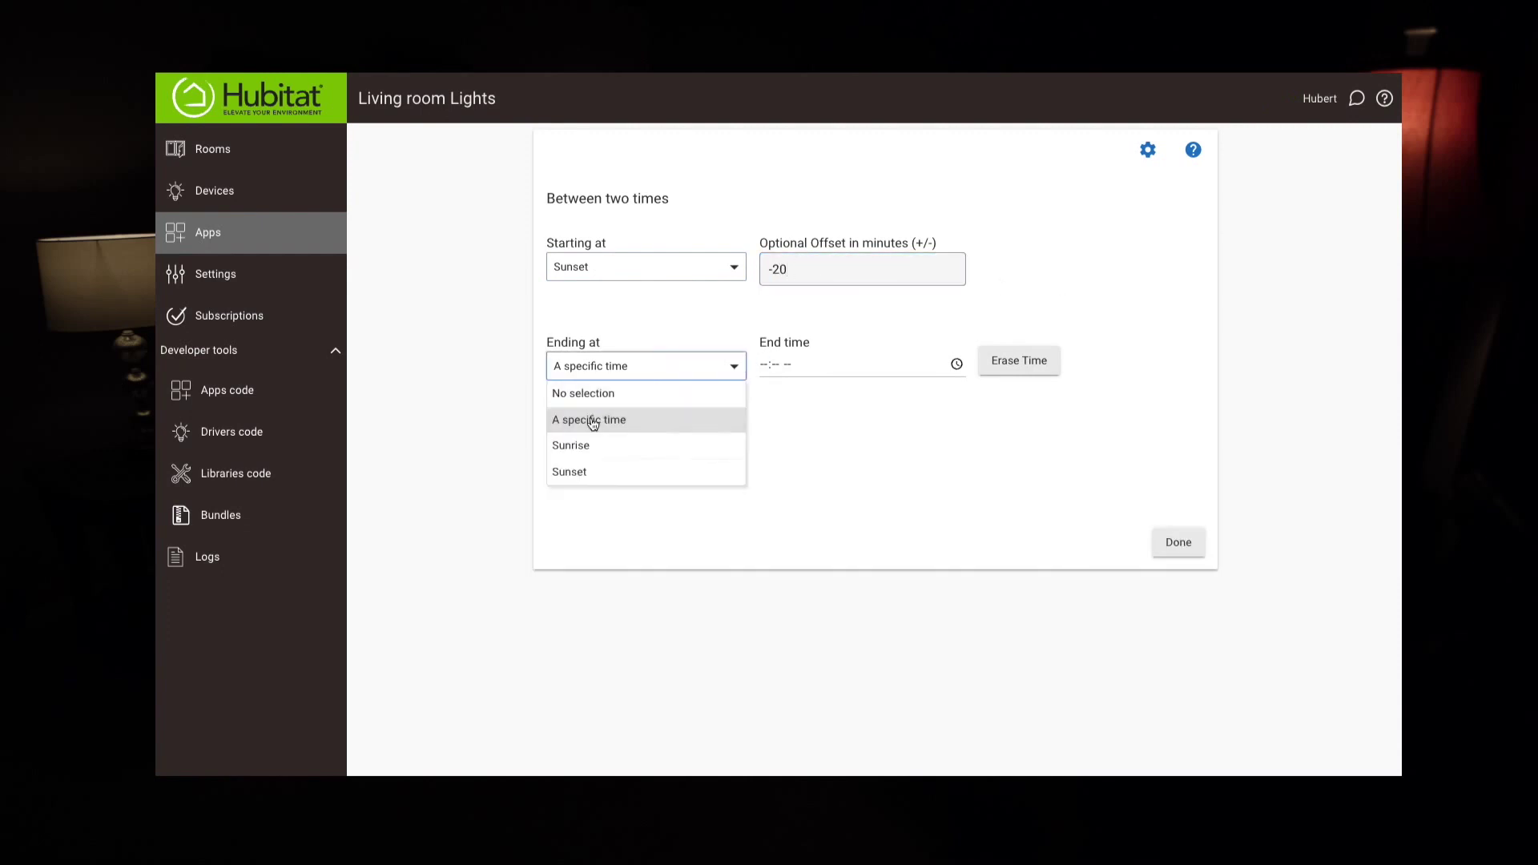
click(633, 446)
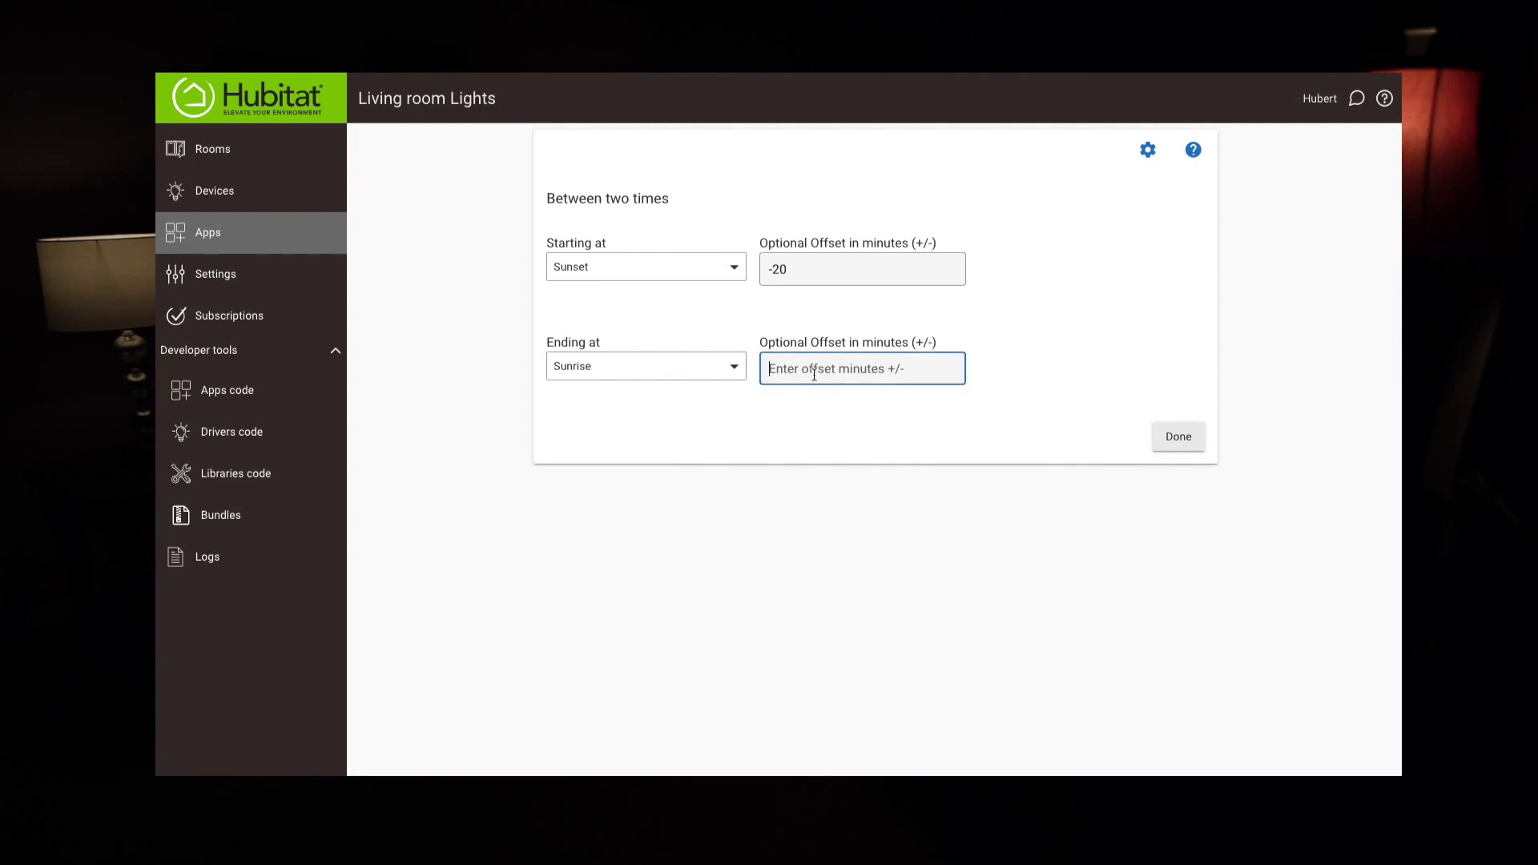
text(200)
key(BackSpace)
click(1185, 438)
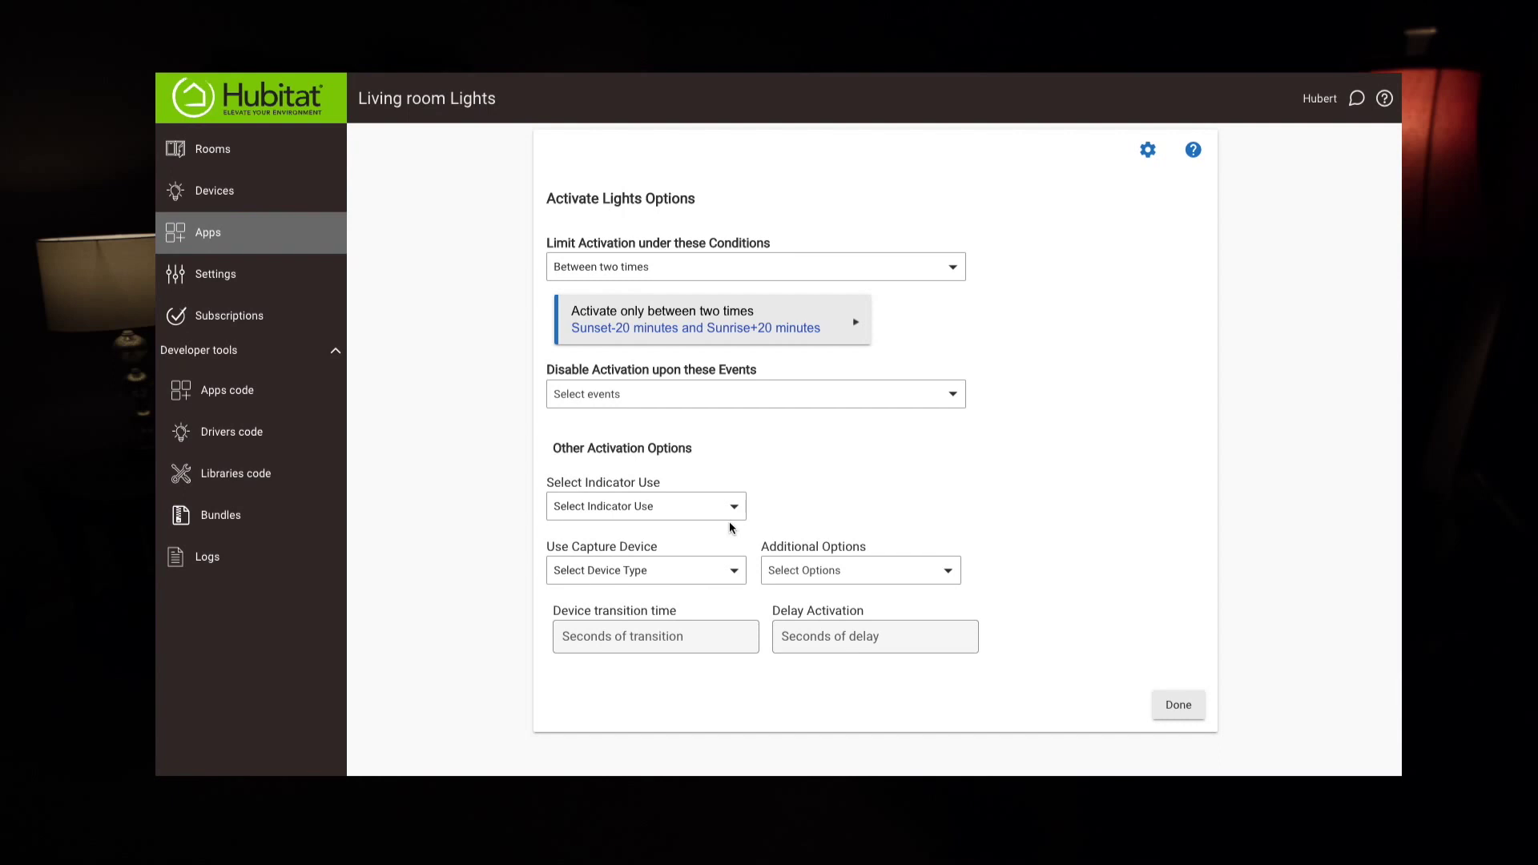
Turn on Adjust lights on mode changes and set a 2-second device transition time.
click(844, 573)
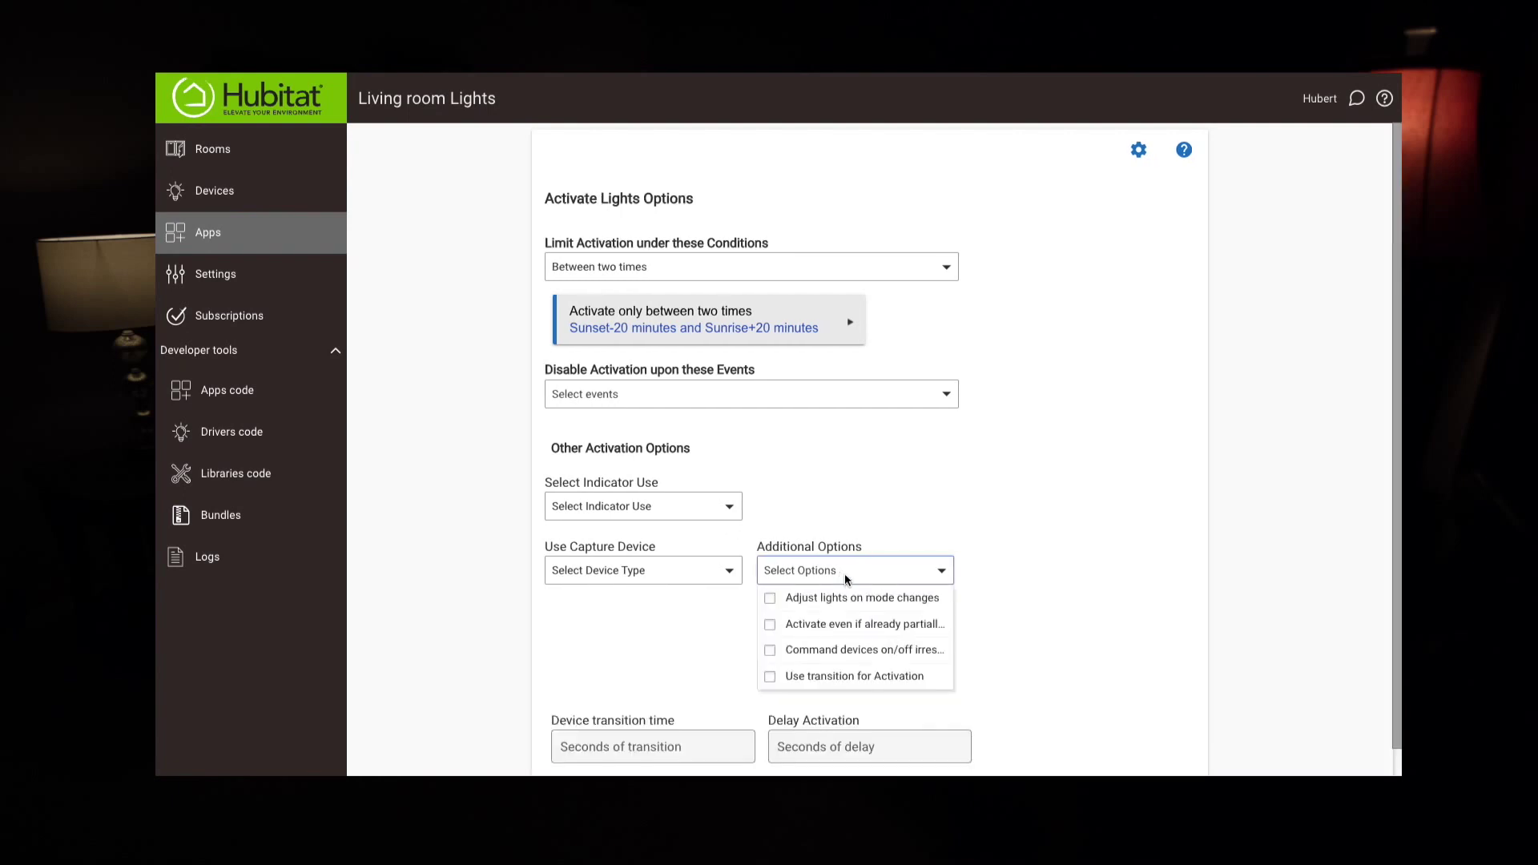
click(770, 601)
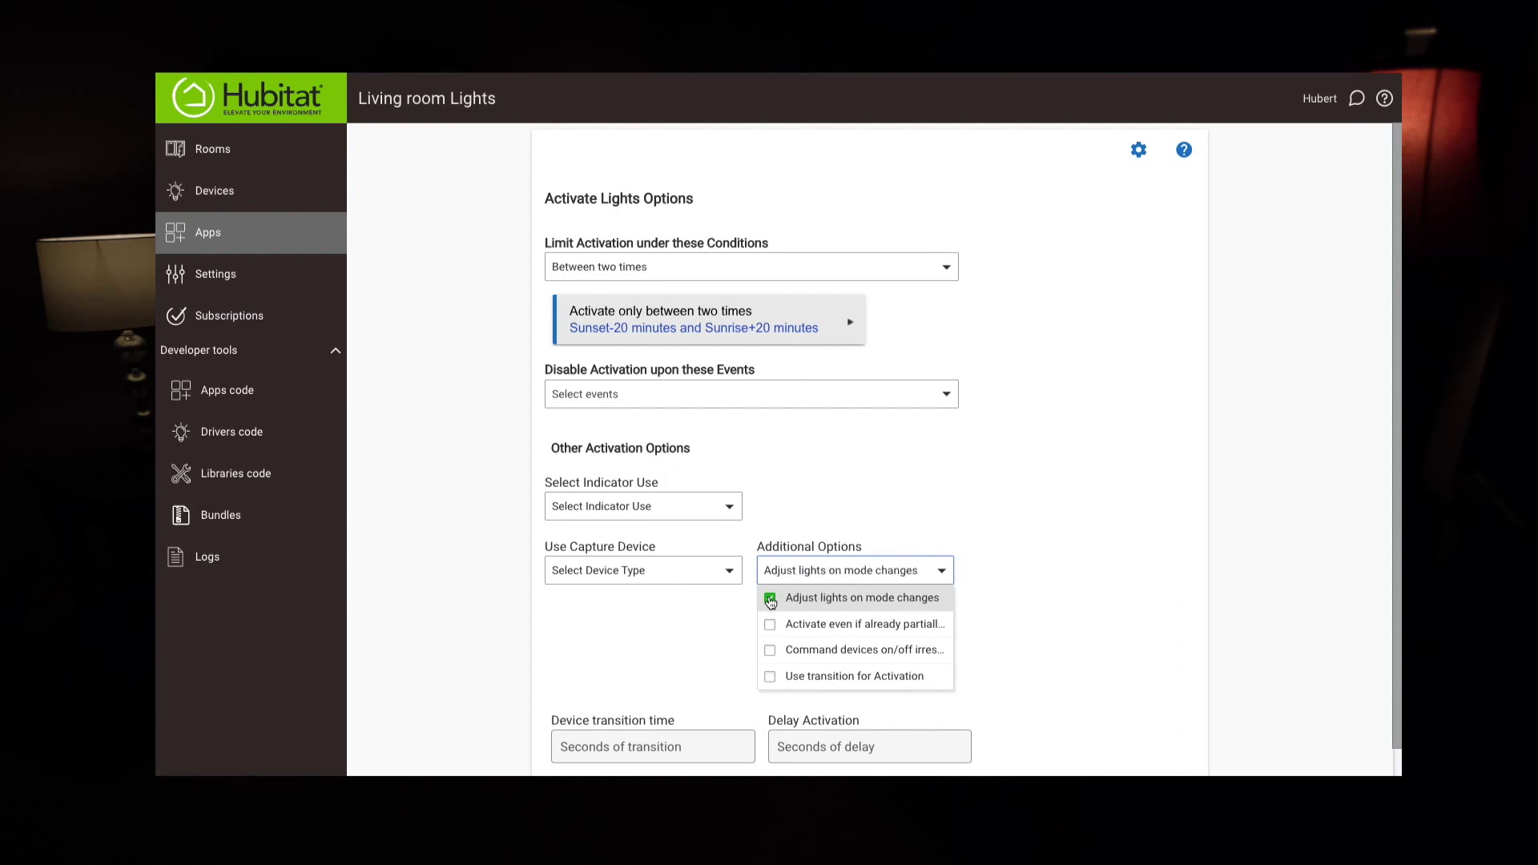
click(1112, 525)
click(607, 641)
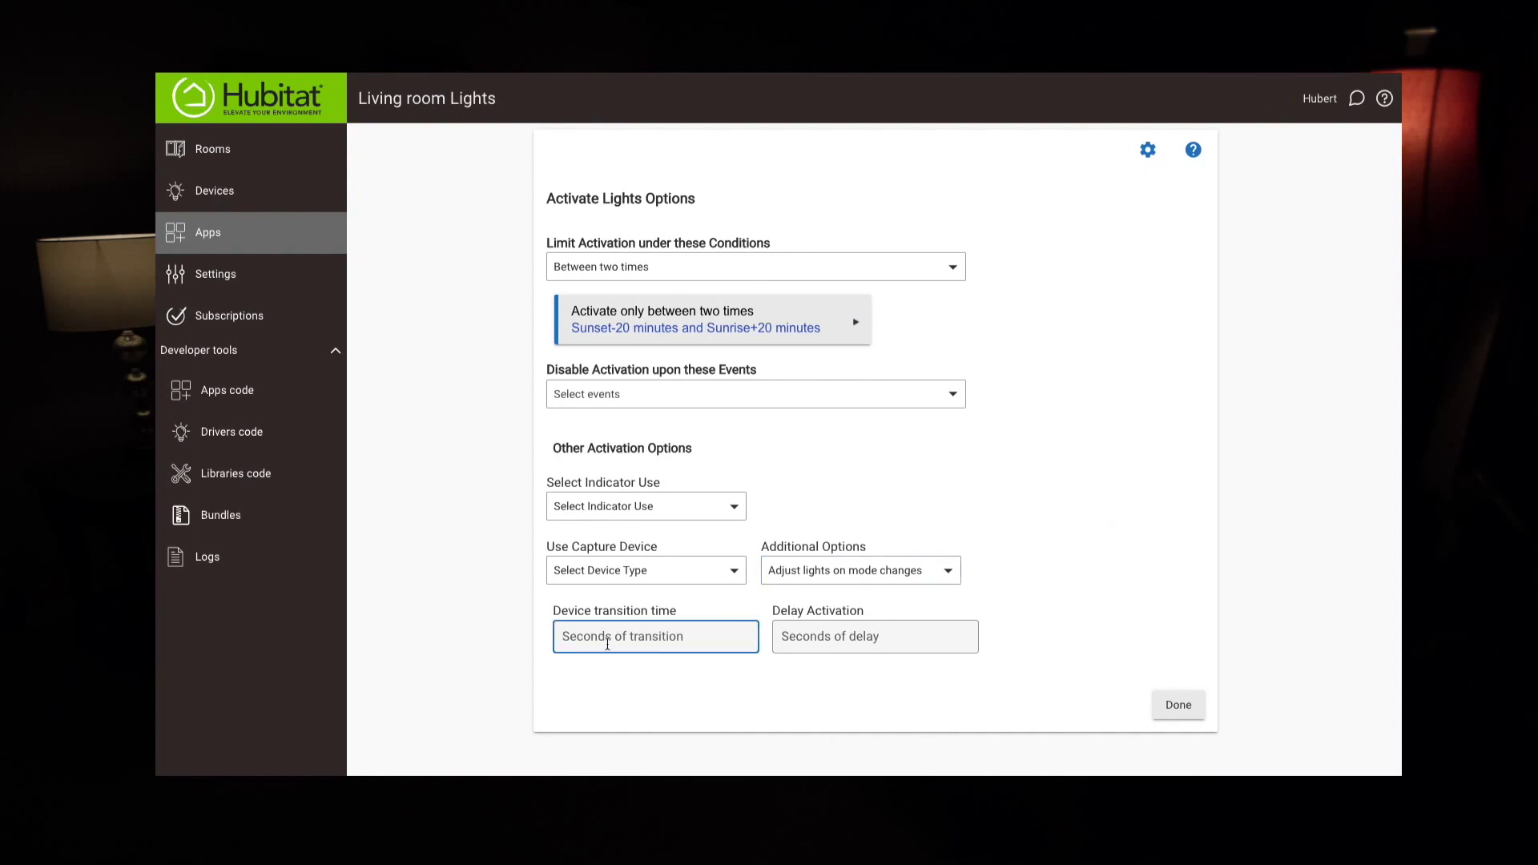
text(2)
key(Tab)
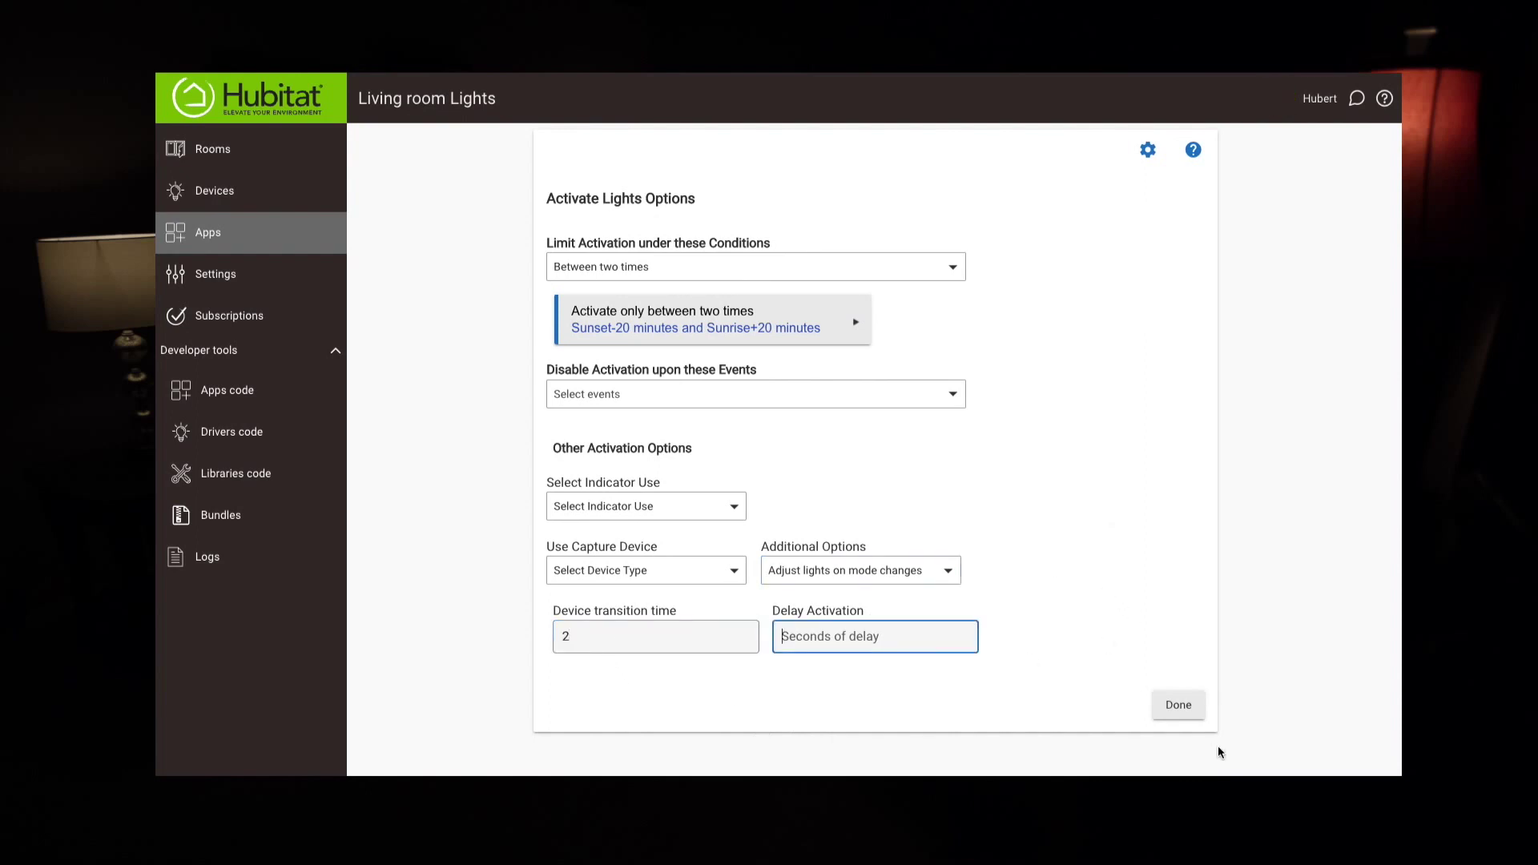
click(1180, 708)
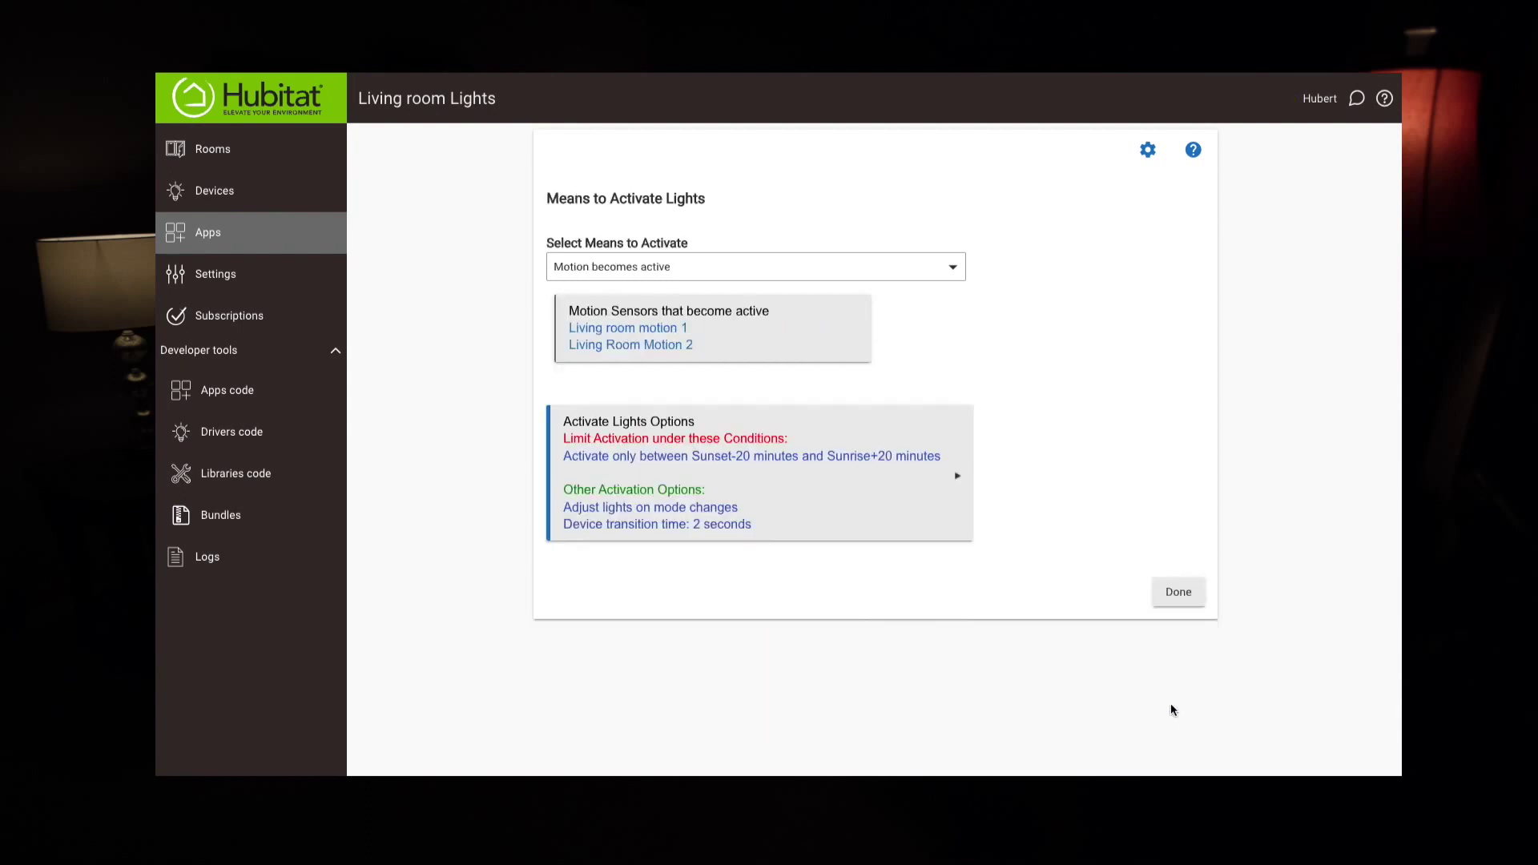
Close Means to Activate Lights to see the motion, sunset–sunrise and 2-second transition summary.
click(1175, 591)
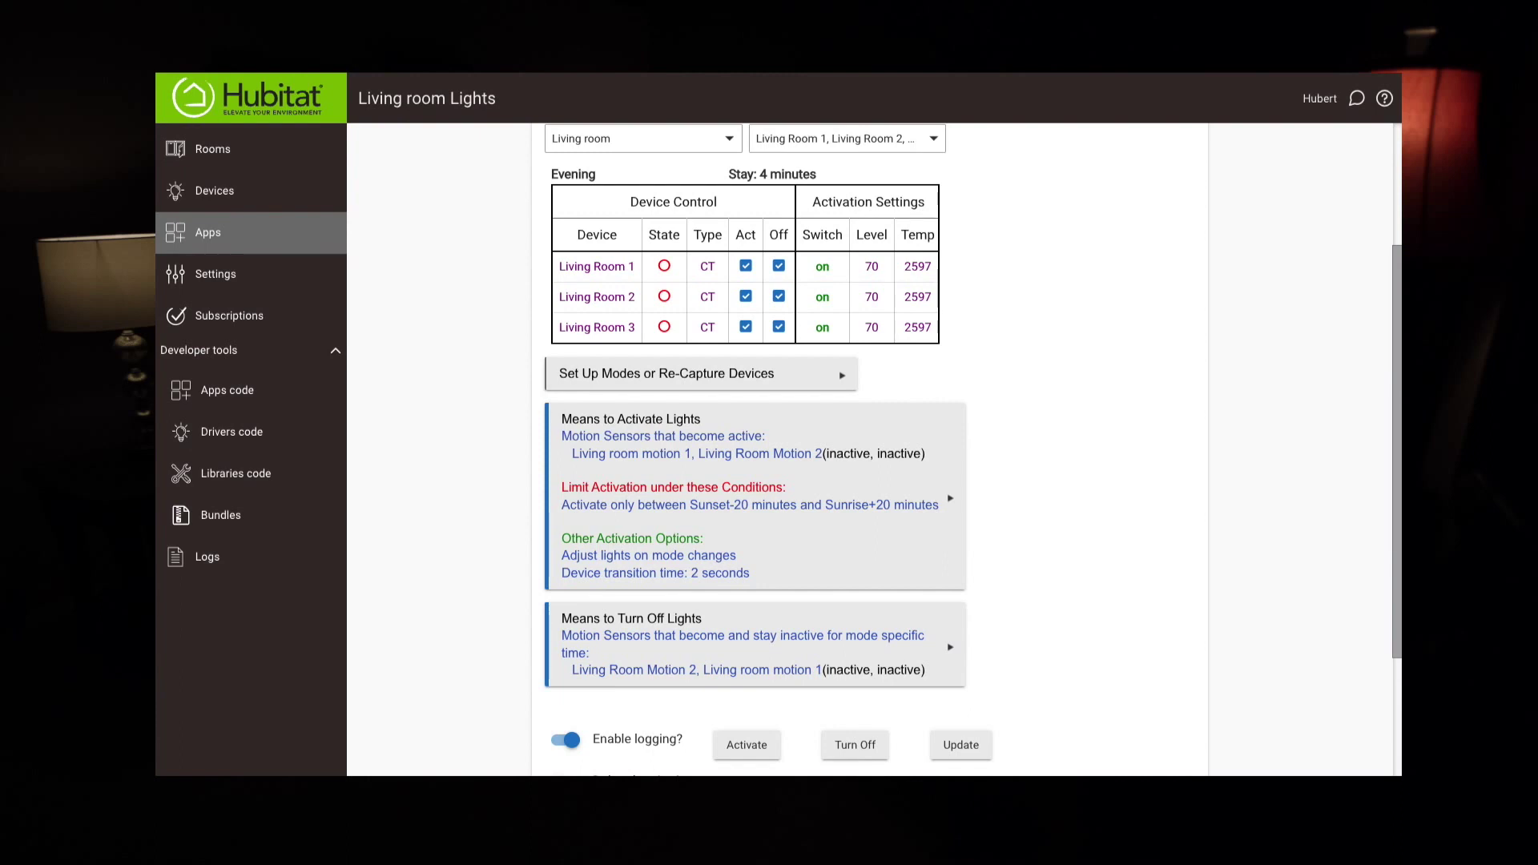
Add Mode becomes Night as a turn-off trigger, leaving Turn Off Lights Options unchanged.
click(718, 670)
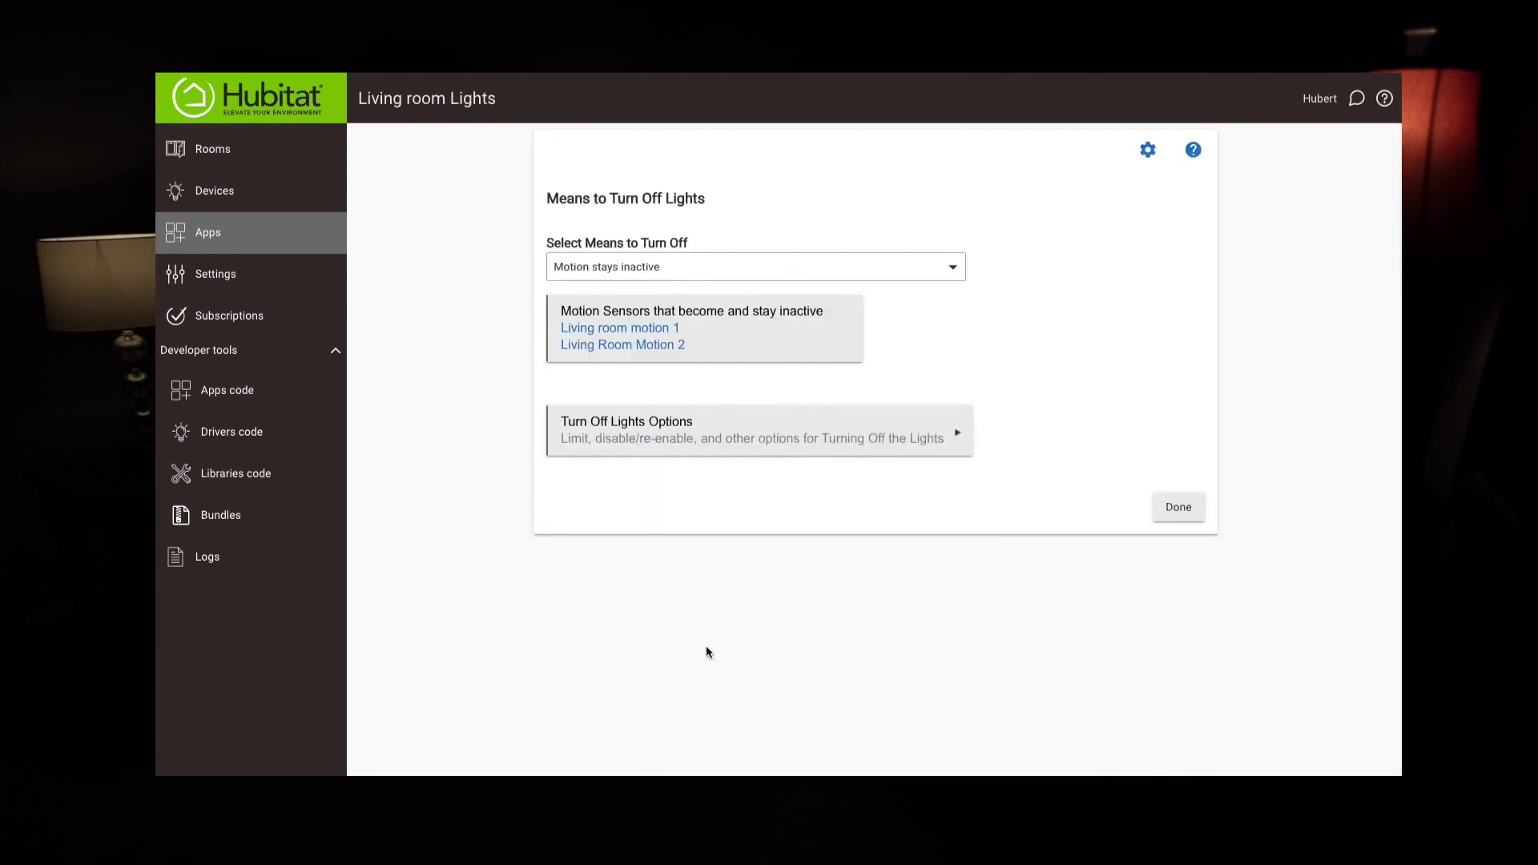
click(724, 266)
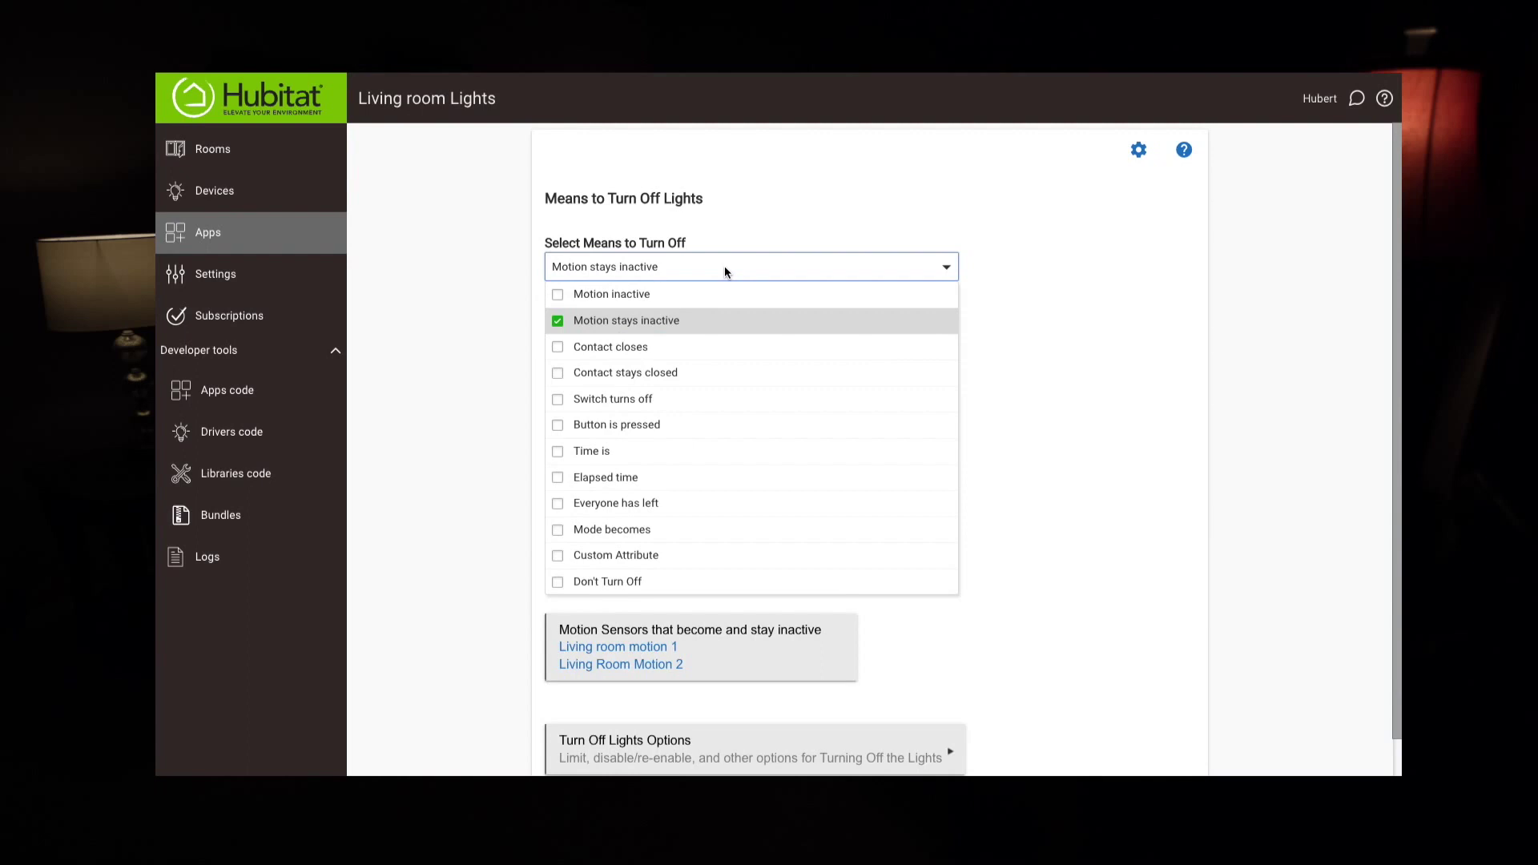
click(558, 532)
click(1031, 481)
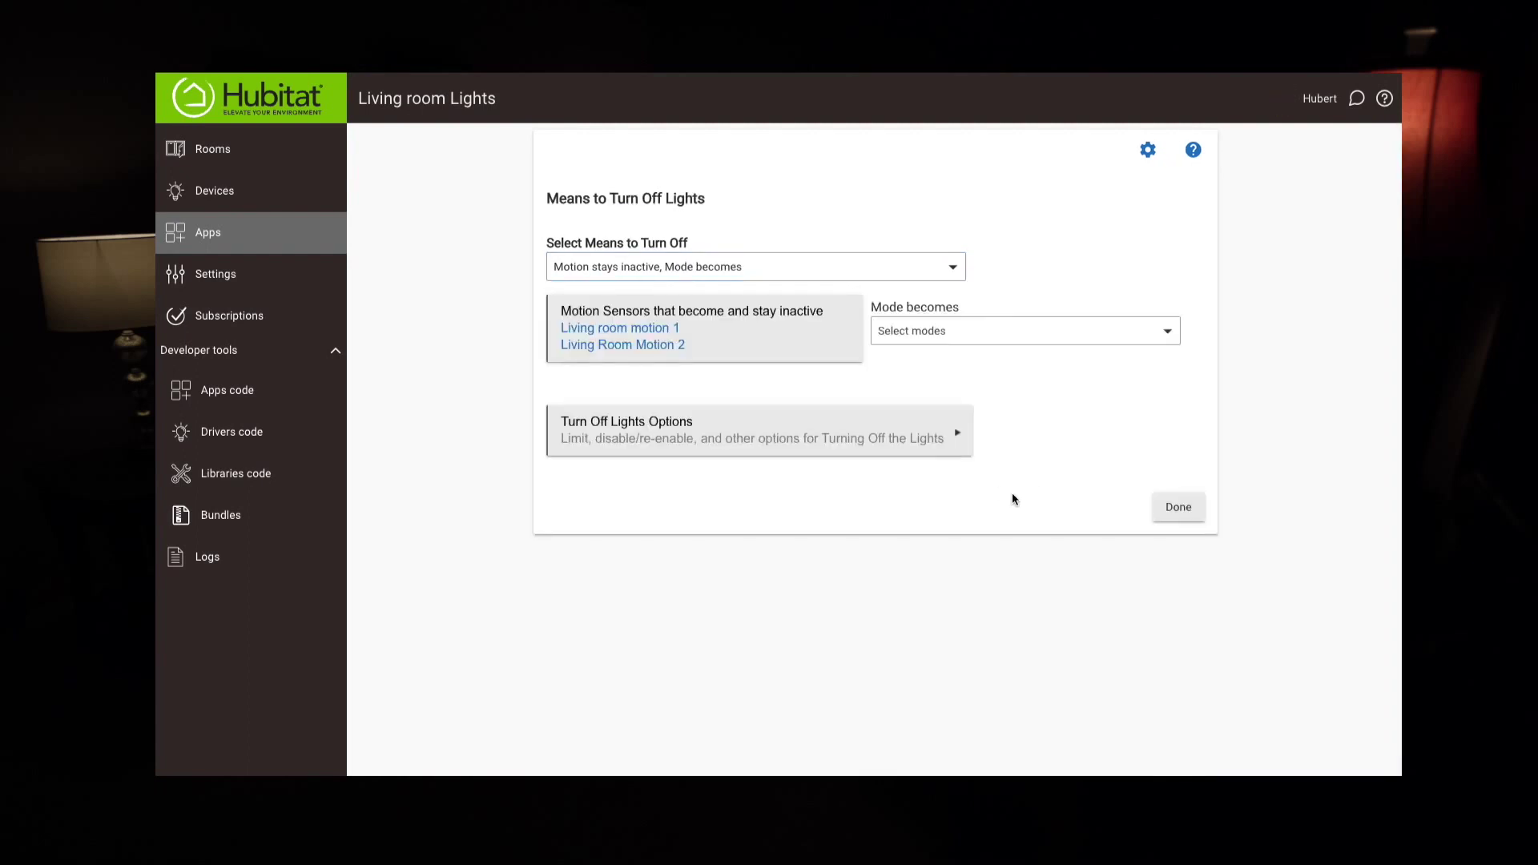
click(896, 337)
click(888, 437)
click(867, 433)
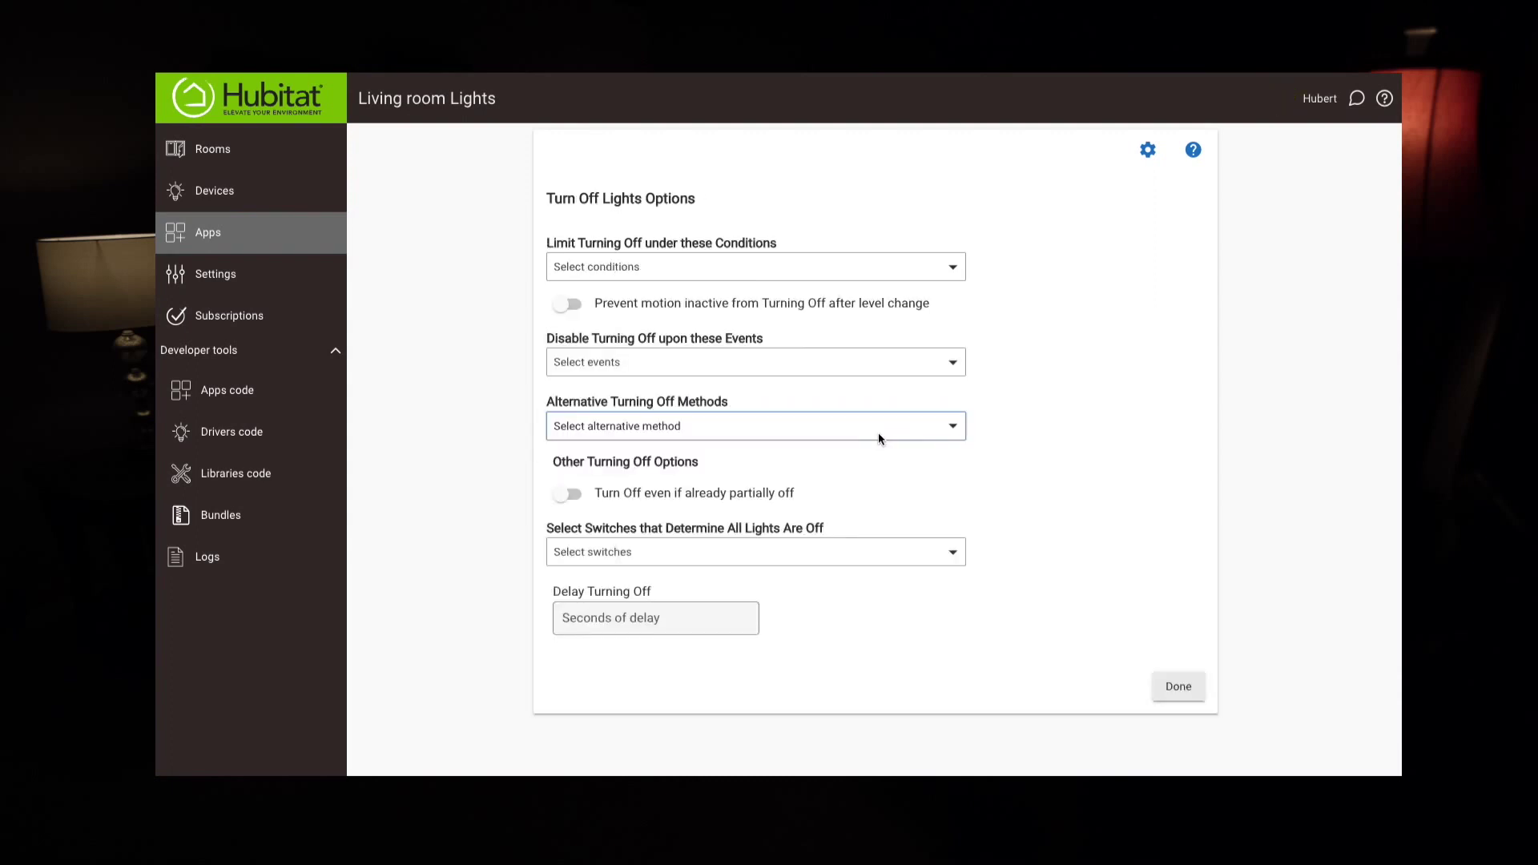
click(1176, 685)
click(1179, 507)
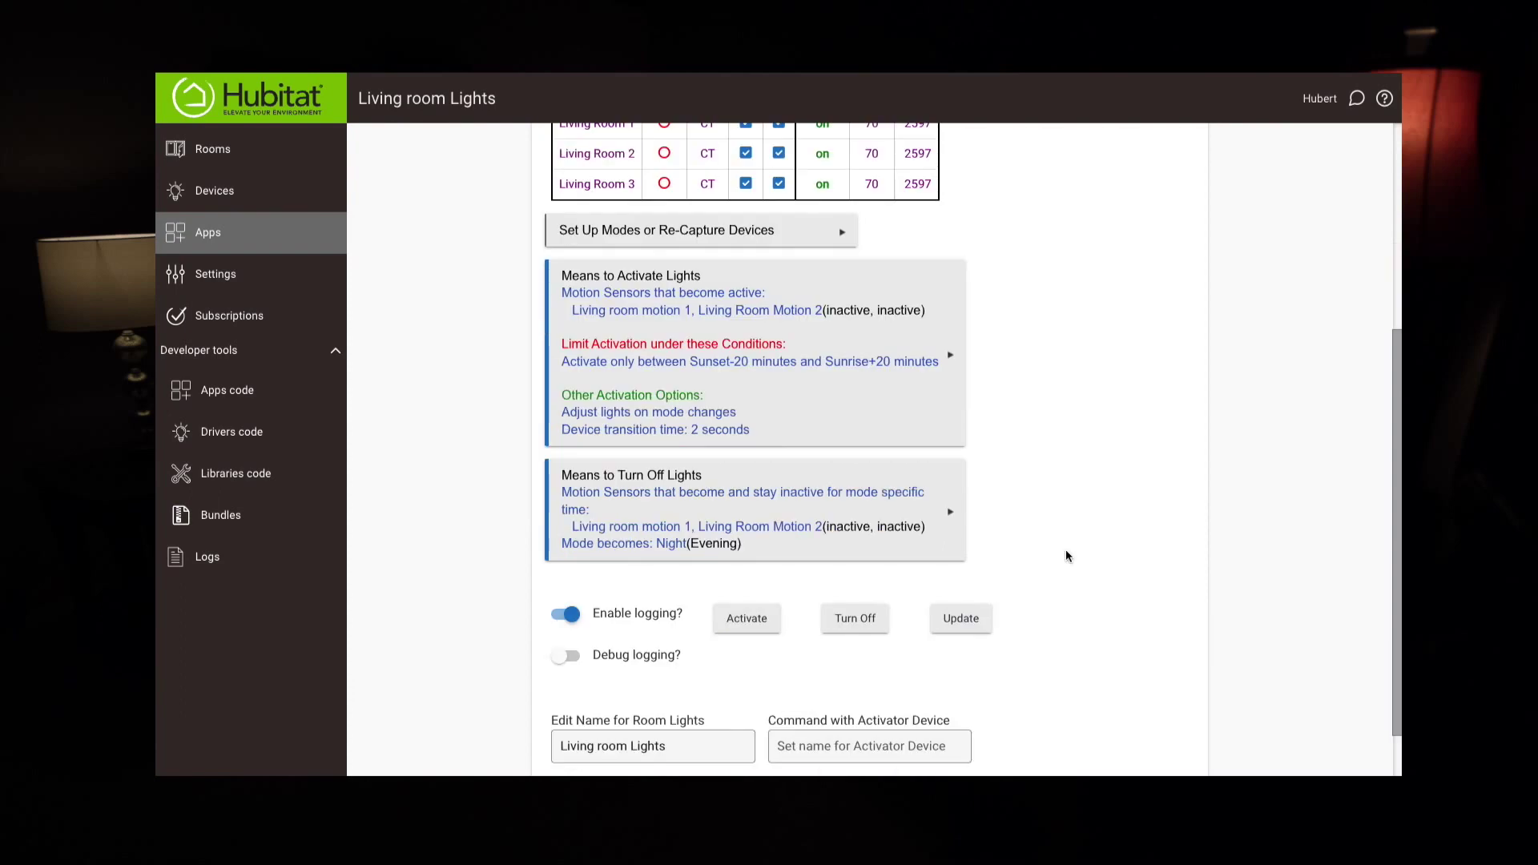
Scroll through the Living room Lights summary and save the automation with Done.
scroll(877, 420, up, 2)
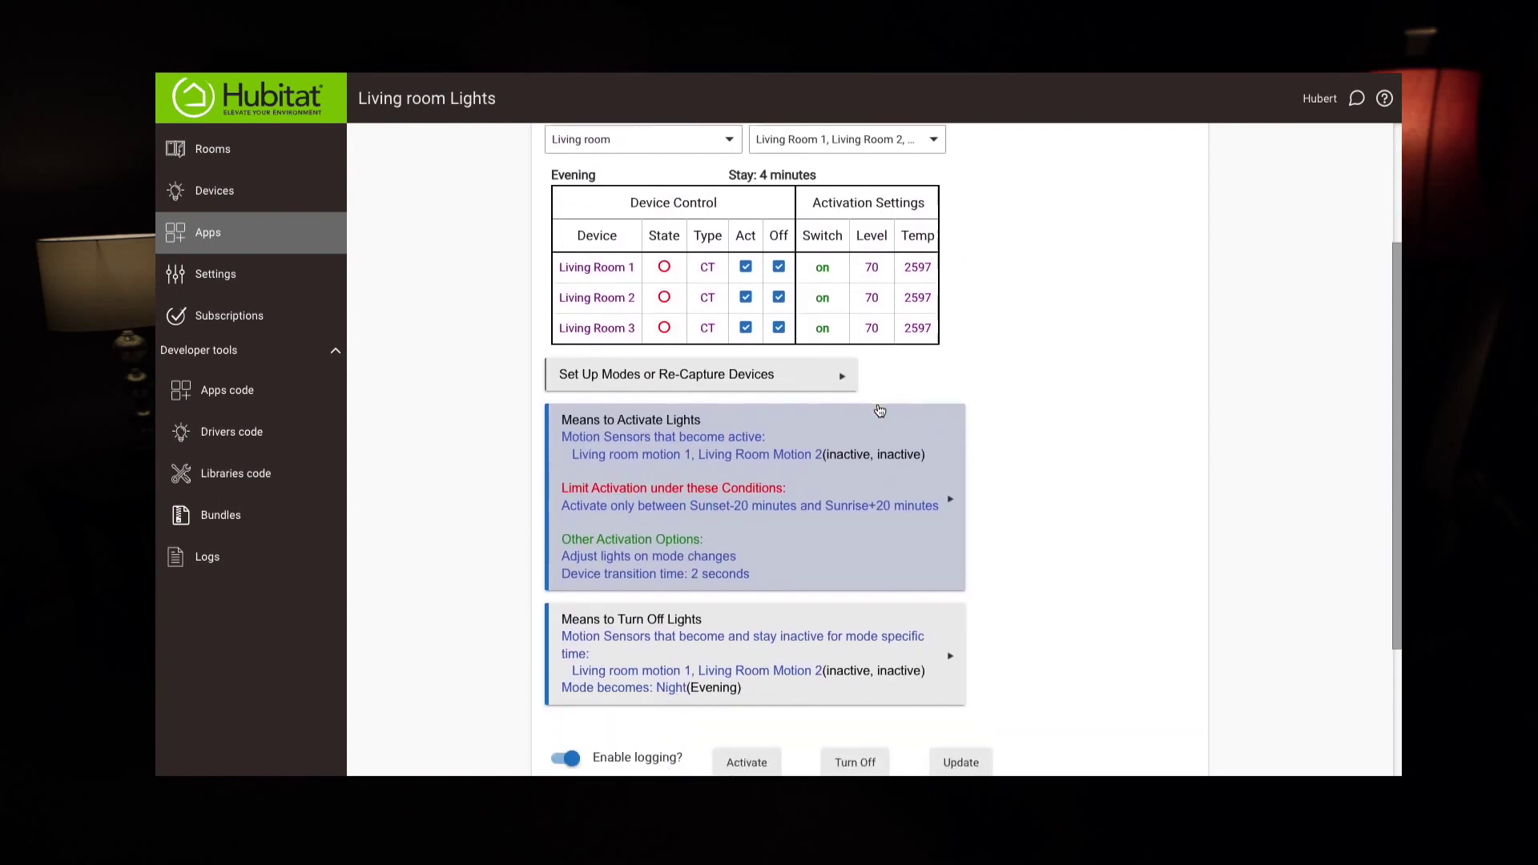
scroll(880, 411, down, 3)
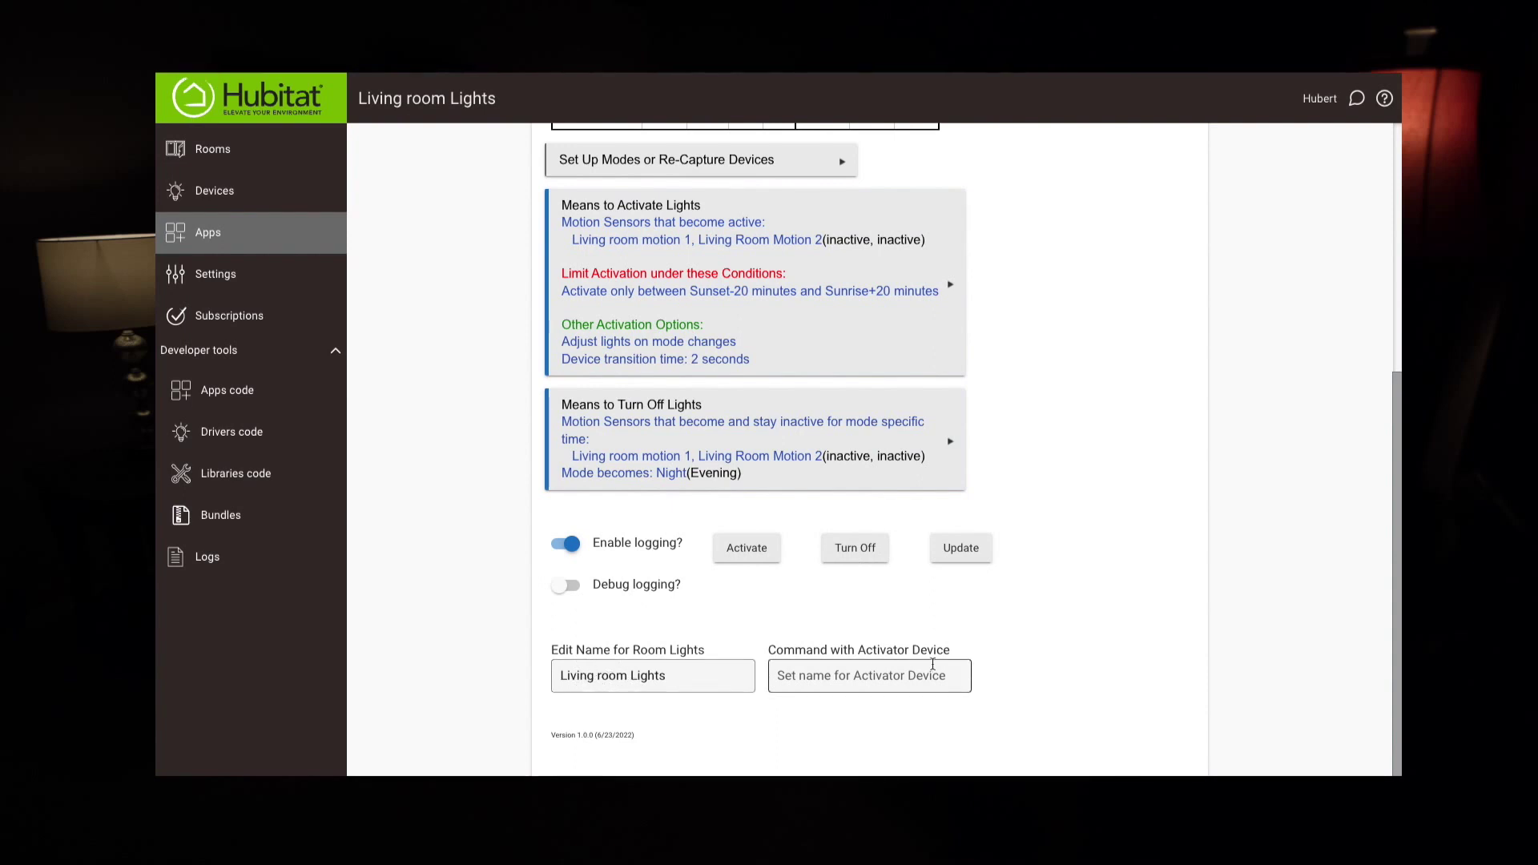
scroll(772, 634, down, 1)
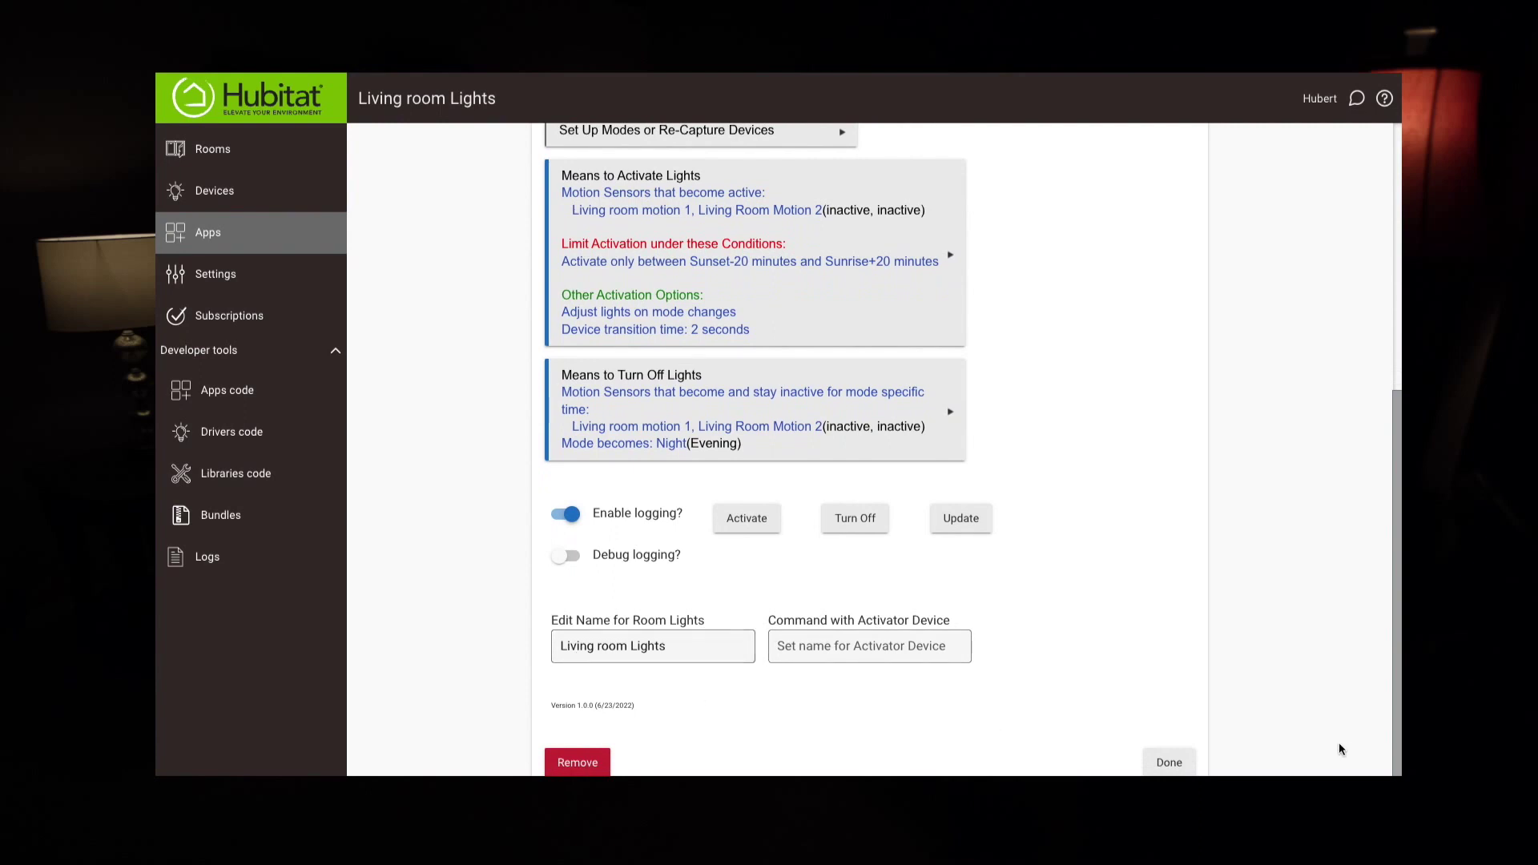
click(1169, 762)
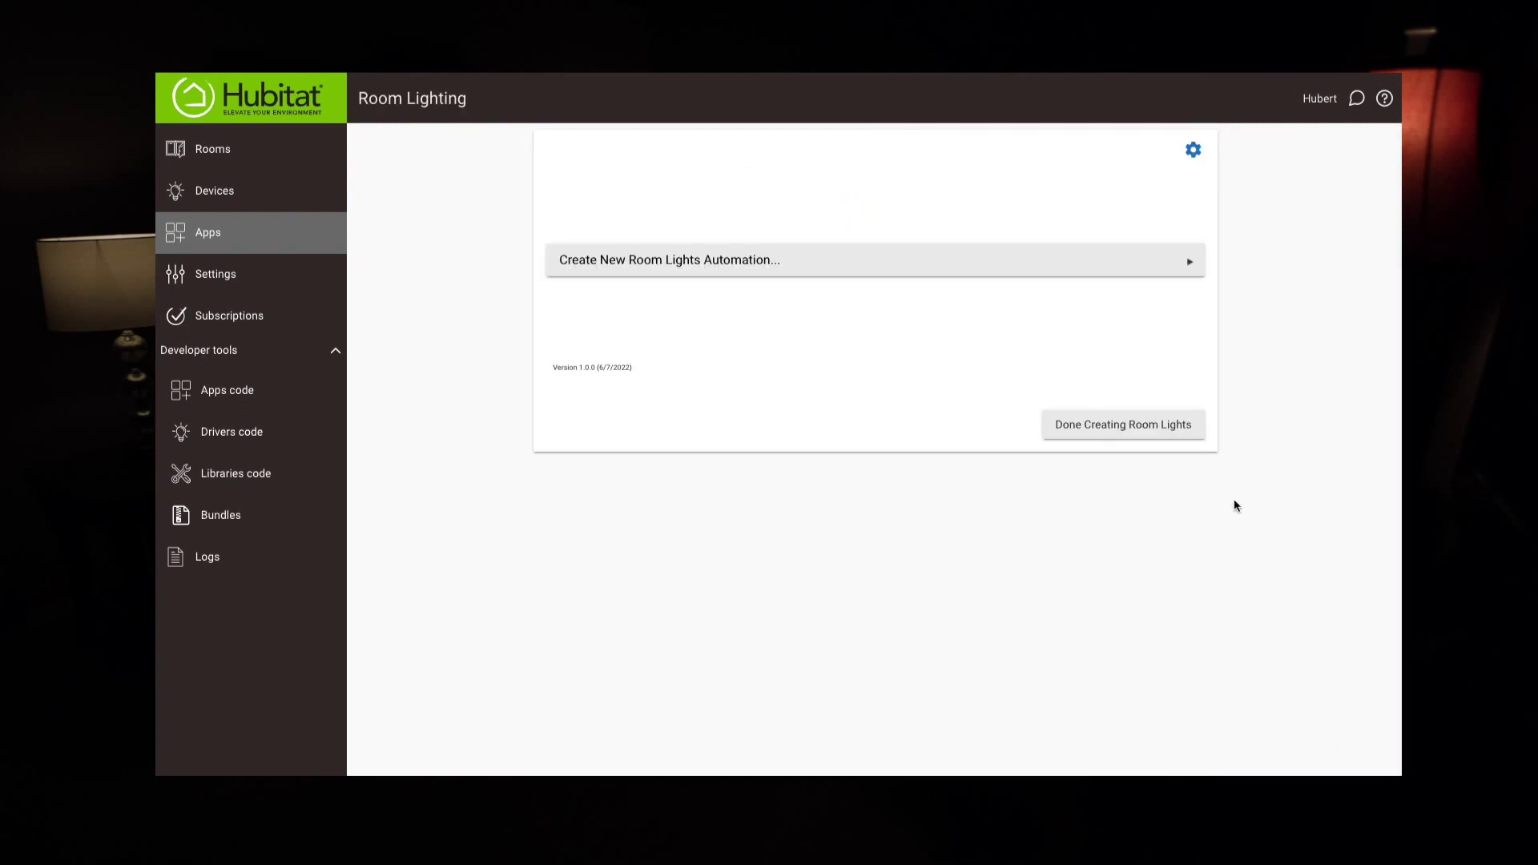
Finish creating Room Lights and return to the Apps list.
click(1170, 432)
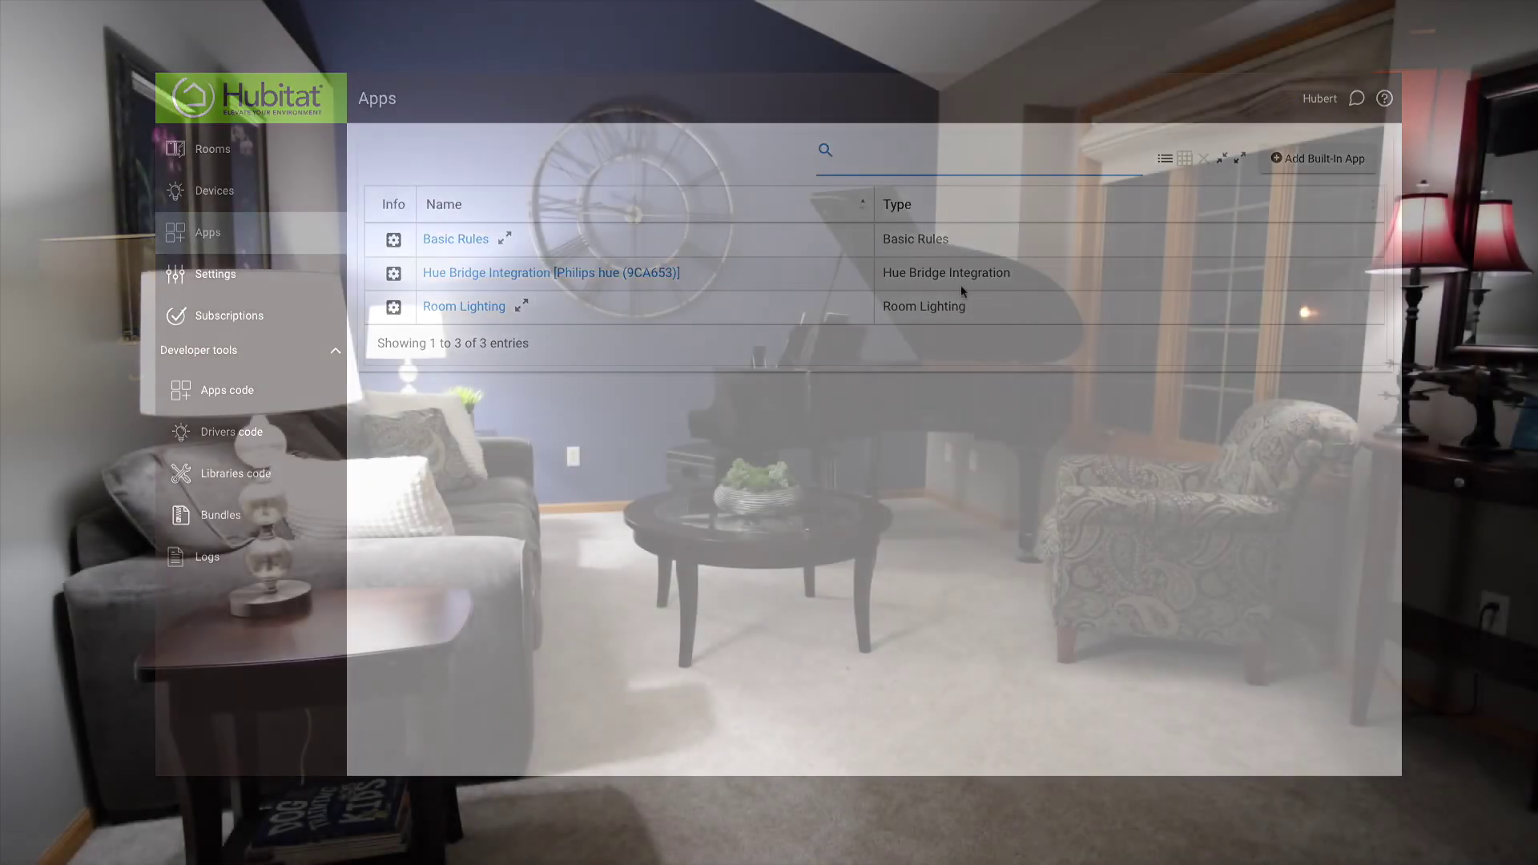